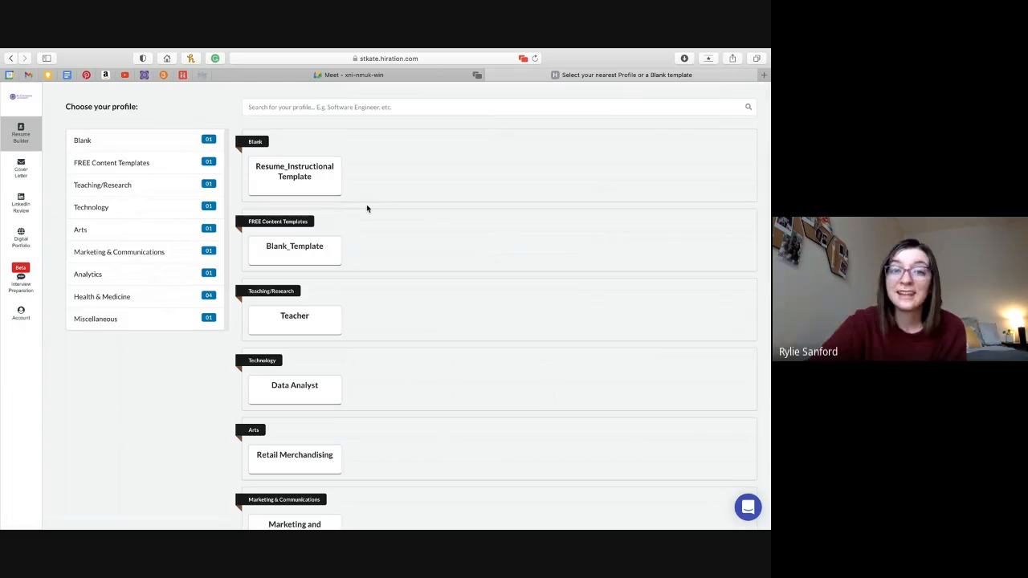
Browse the profile list and open the Teacher card under Teaching/Research in the Resume Editor.
scroll(369, 202, down, 1)
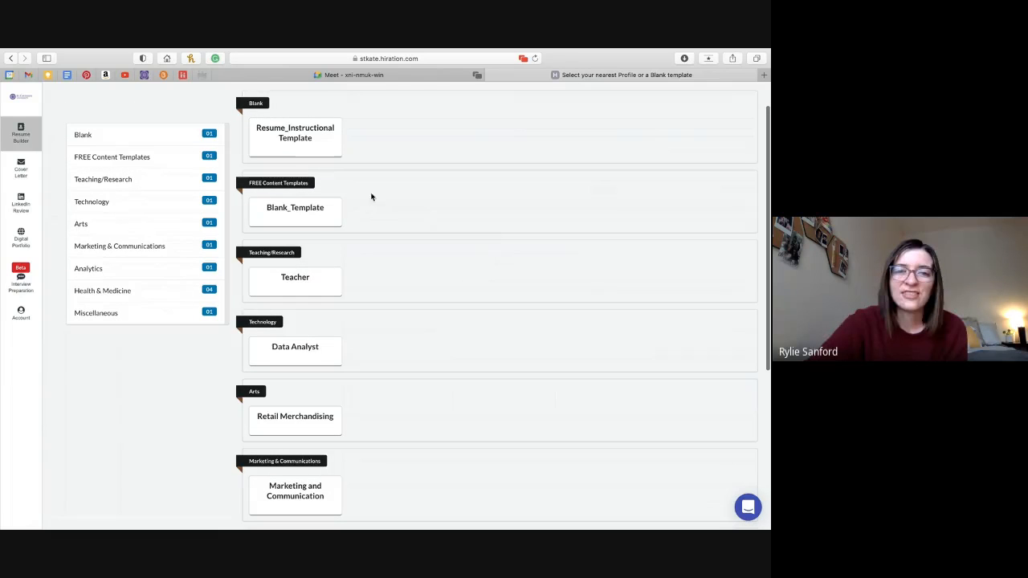
scroll(392, 216, down, 3)
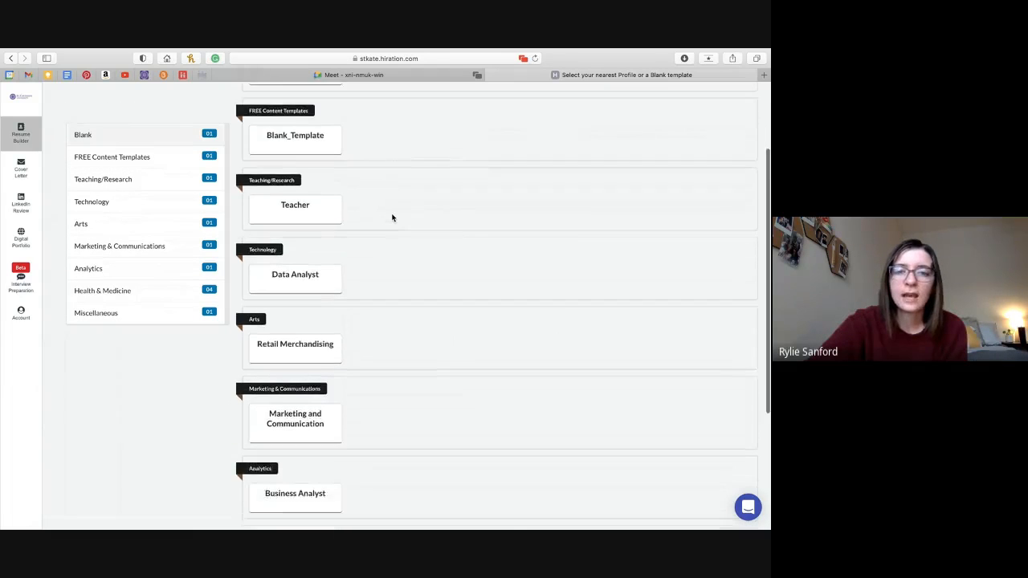
scroll(435, 206, down, 4)
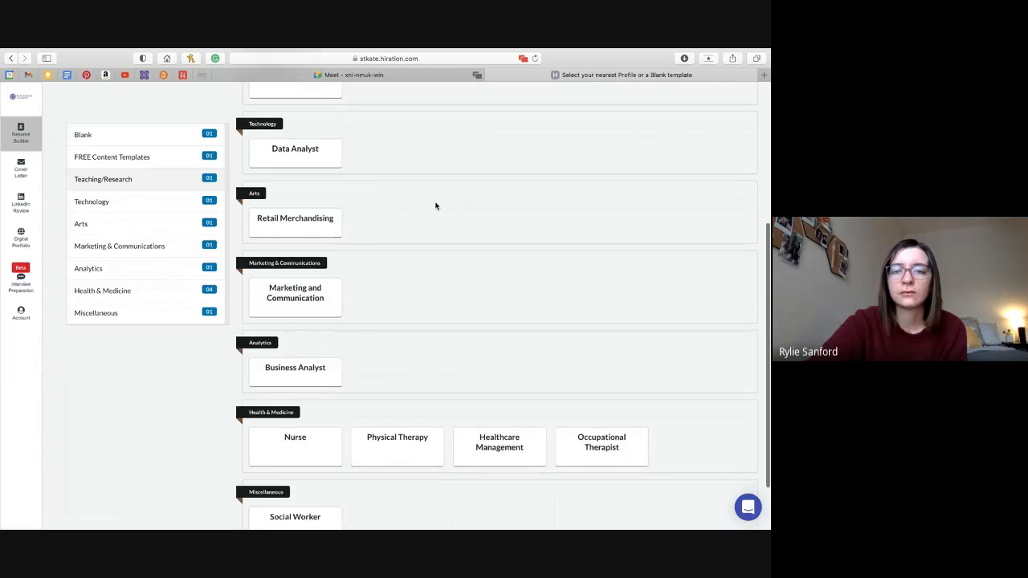
scroll(436, 206, up, 5)
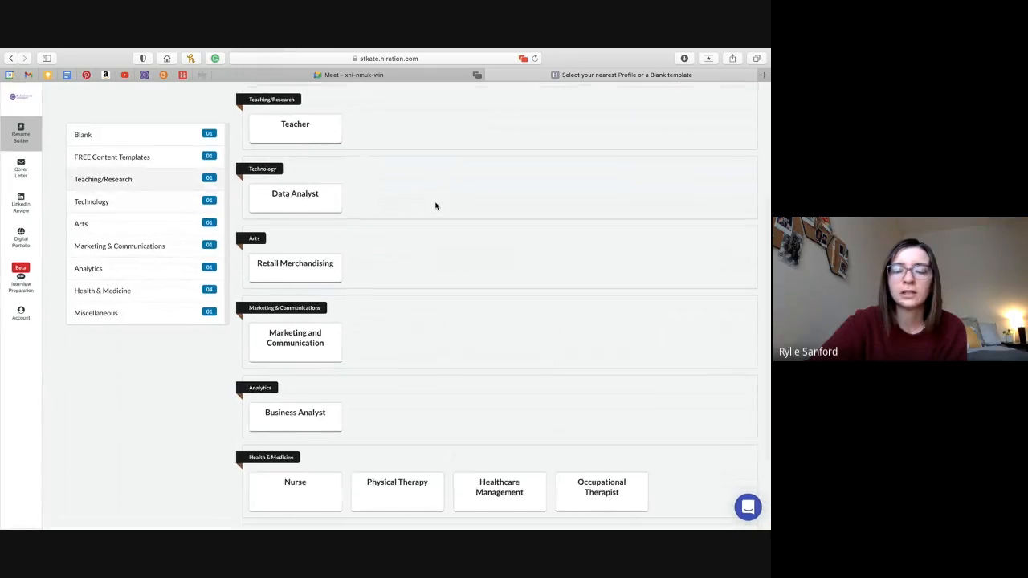
scroll(436, 207, down, 1)
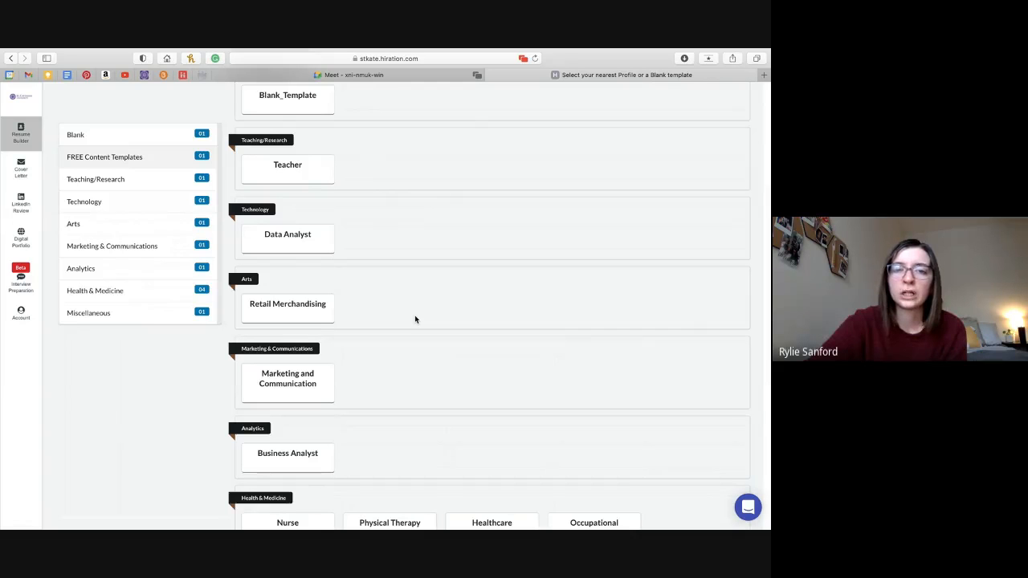
scroll(416, 319, down, 2)
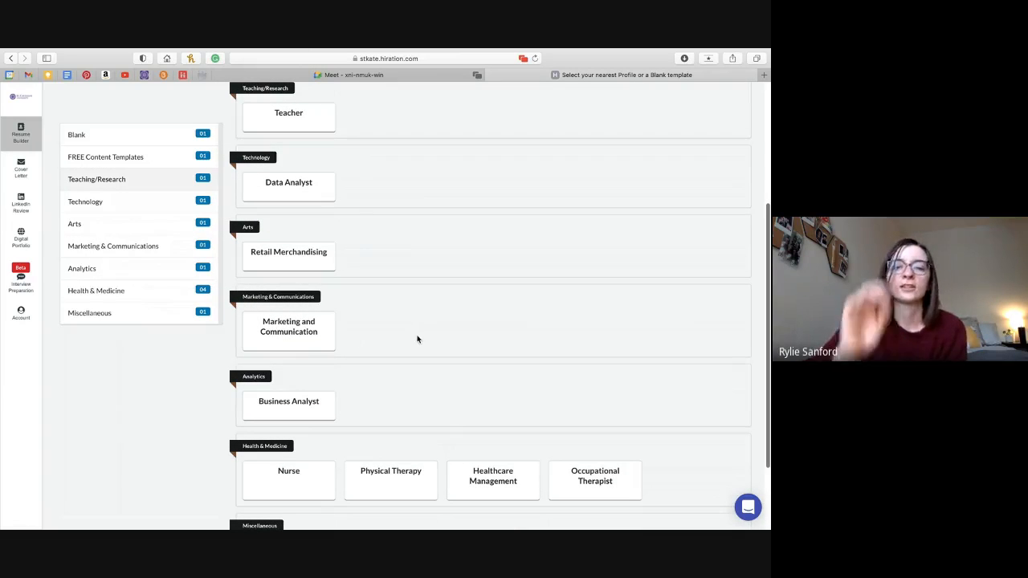
scroll(417, 339, down, 4)
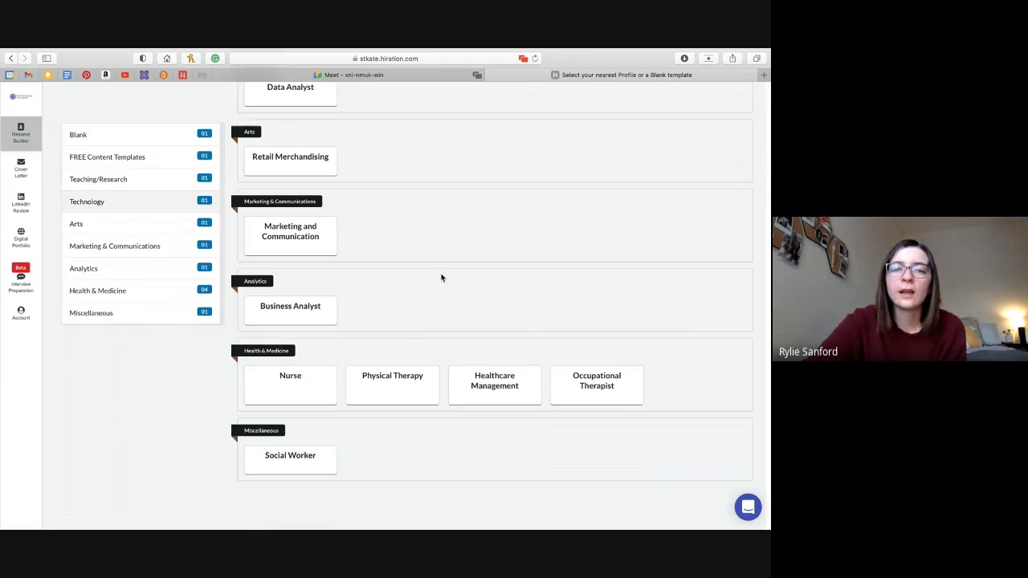
scroll(495, 265, up, 3)
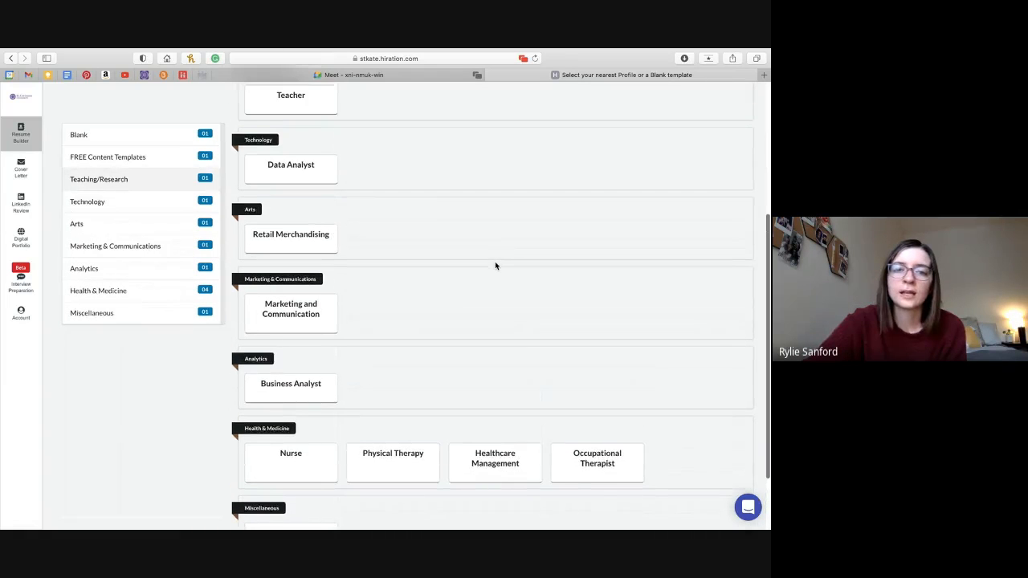
scroll(495, 265, up, 3)
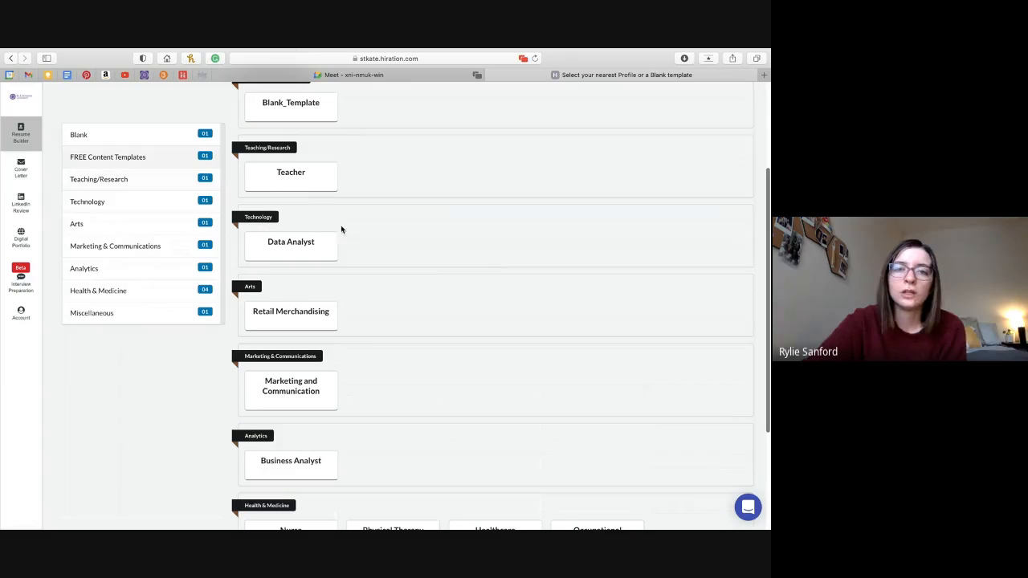
click(320, 181)
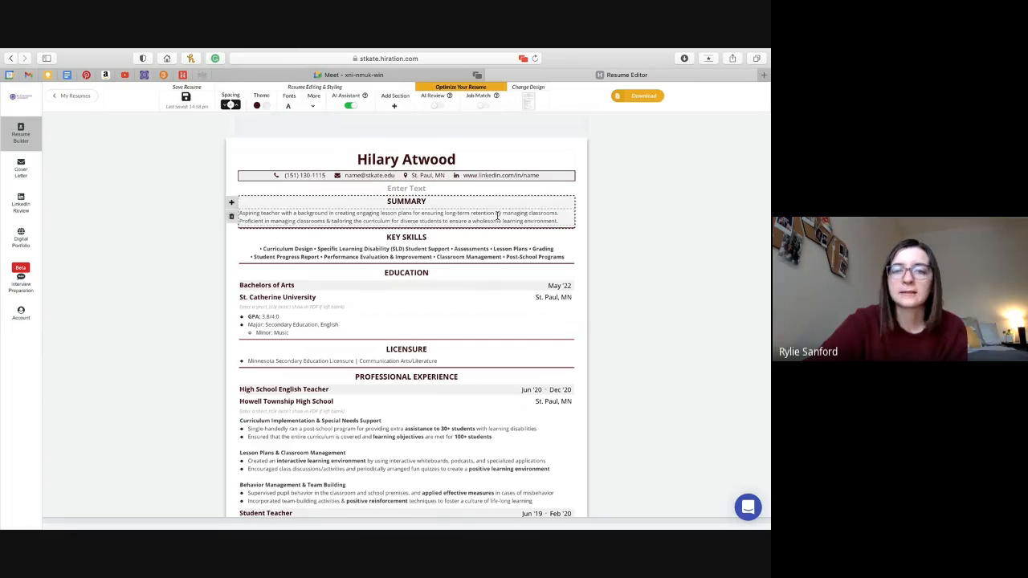
scroll(627, 290, down, 2)
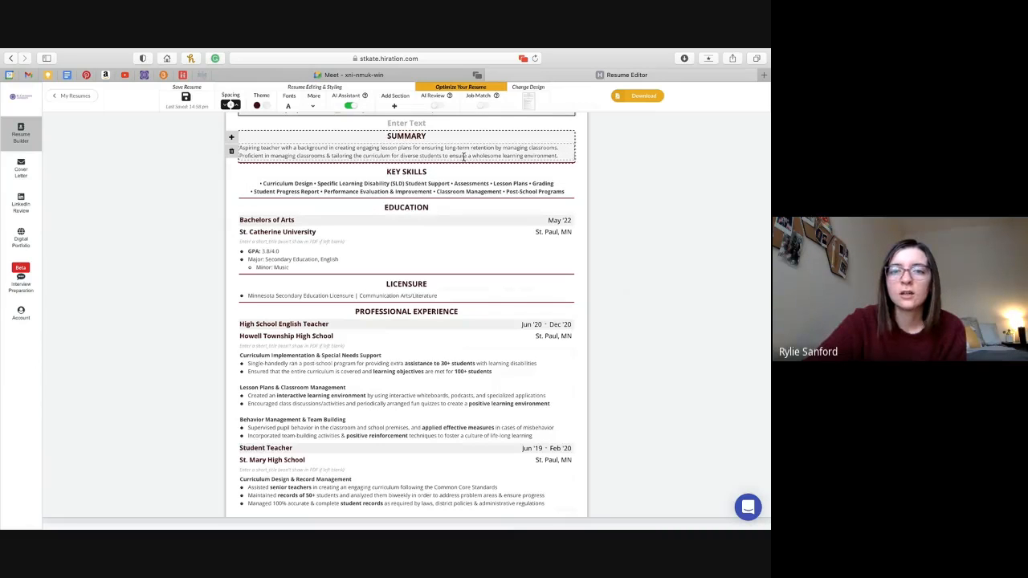
scroll(464, 156, up, 2)
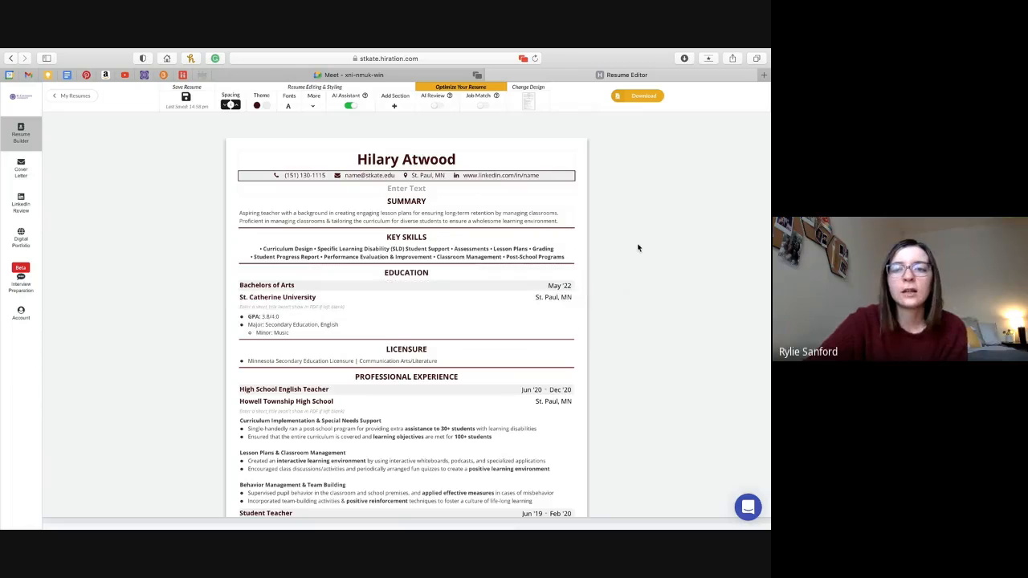
scroll(638, 247, down, 5)
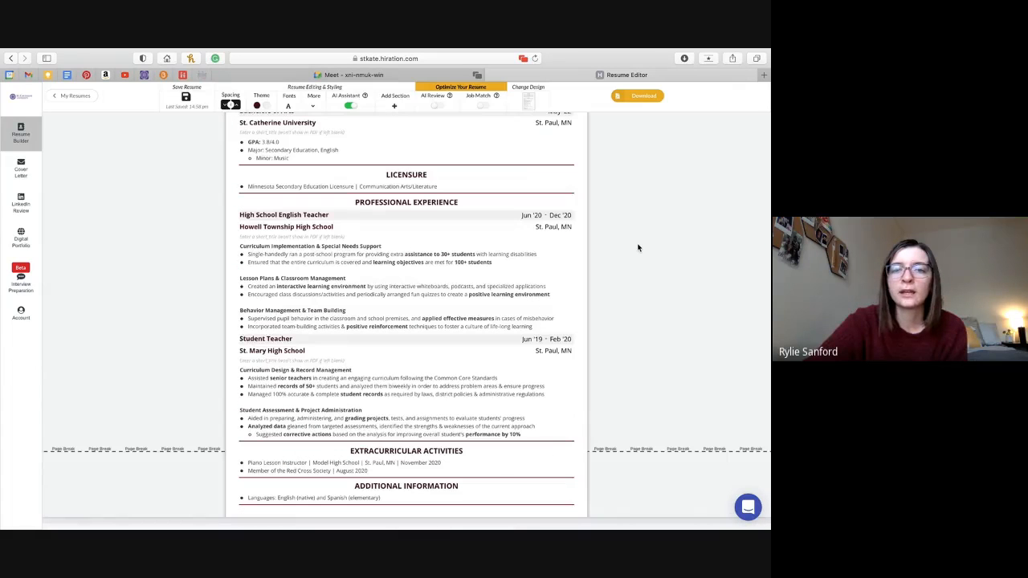
scroll(637, 248, up, 5)
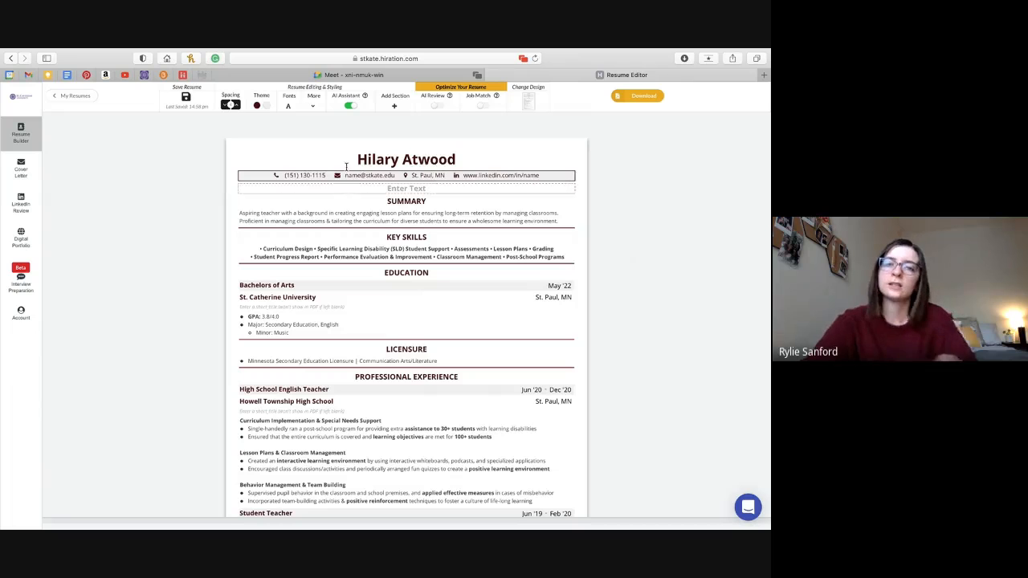
Overwrite the sample name in the resume heading with the owner's full name.
click(431, 158)
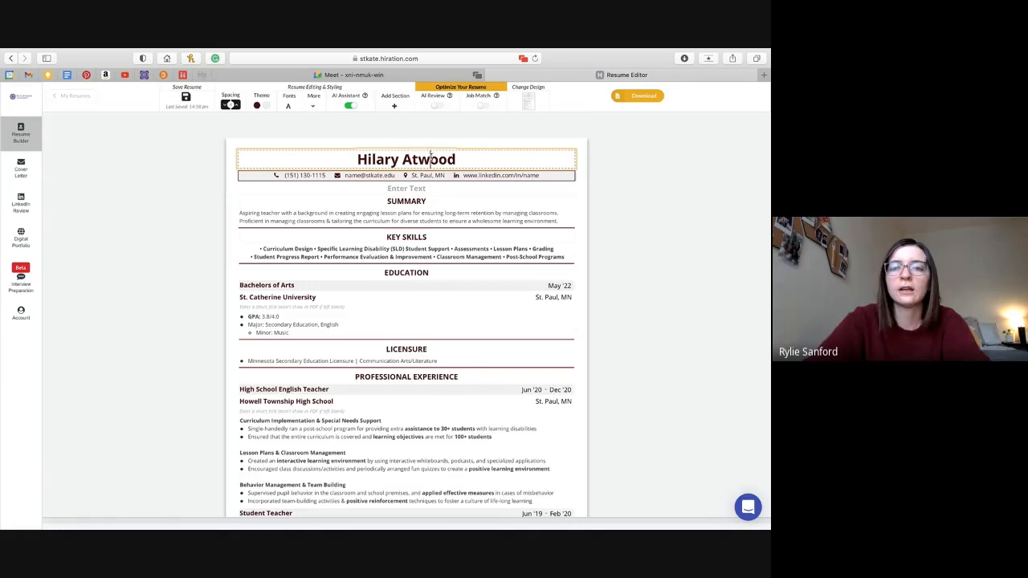
double_click(431, 158)
click(480, 159)
drag(481, 160, 328, 159)
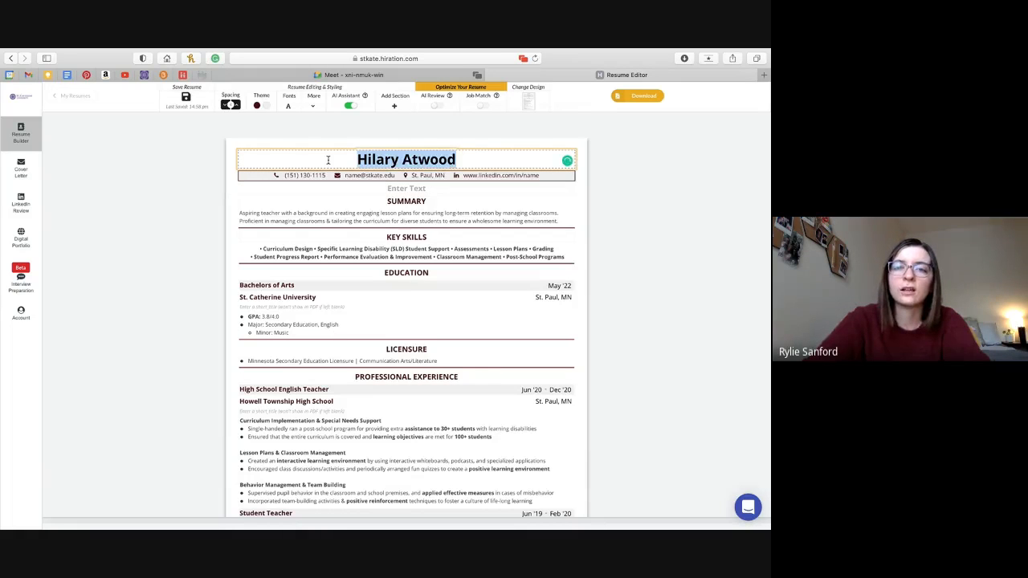
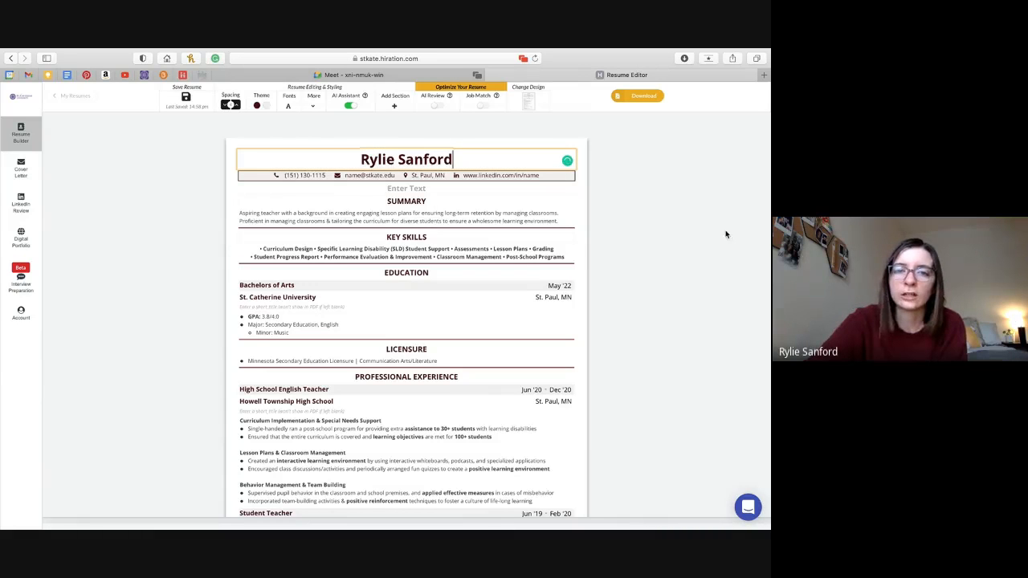
scroll(482, 321, down, 2)
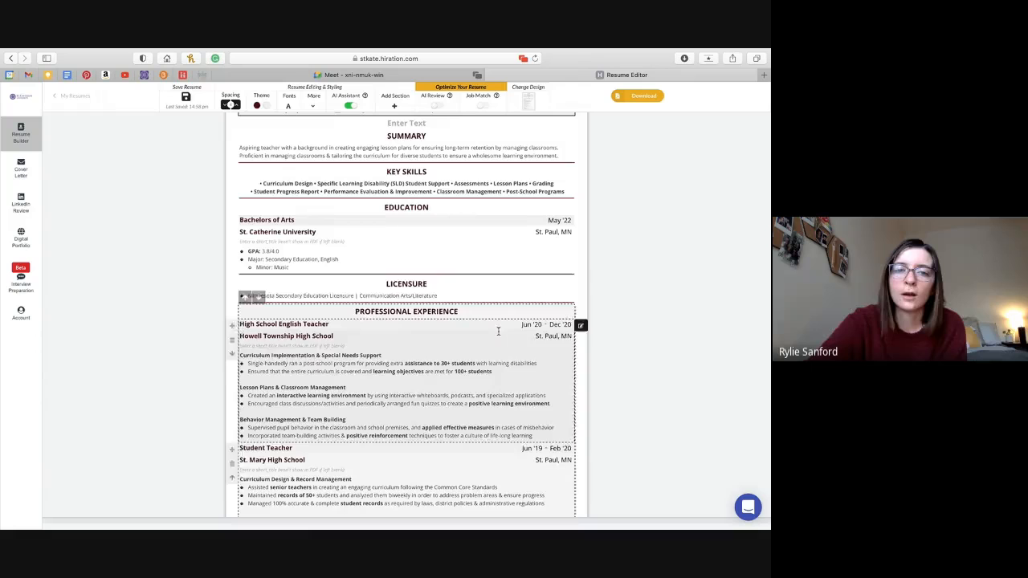
scroll(459, 401, down, 3)
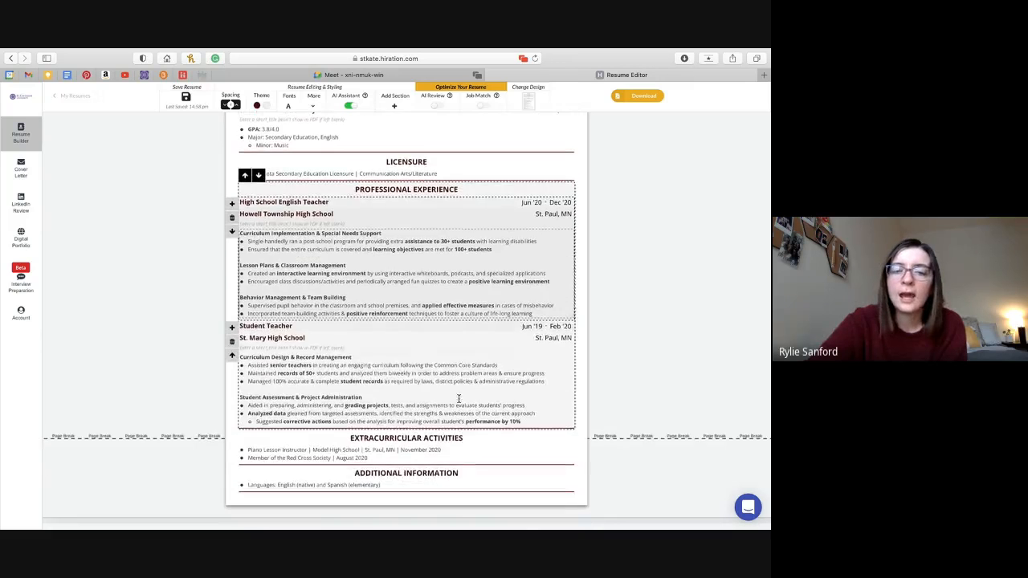
scroll(386, 414, down, 1)
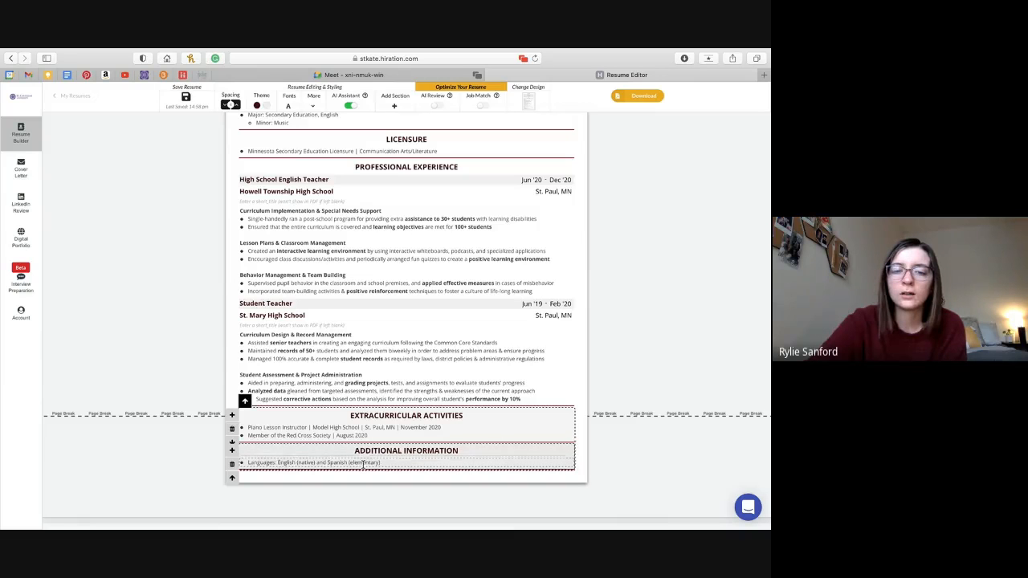
Delete the Additional Information section, confirming with OK.
click(231, 465)
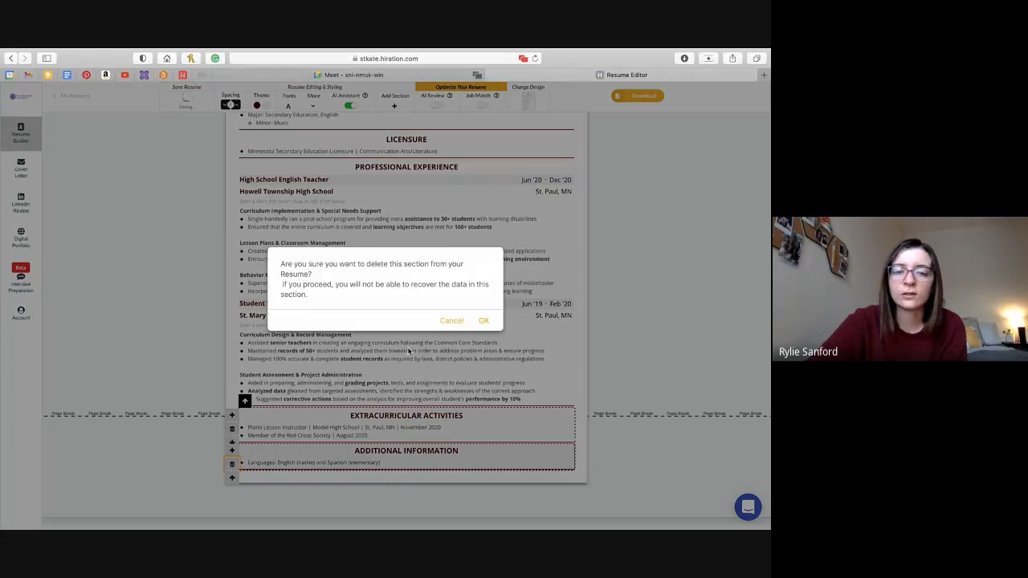
click(484, 321)
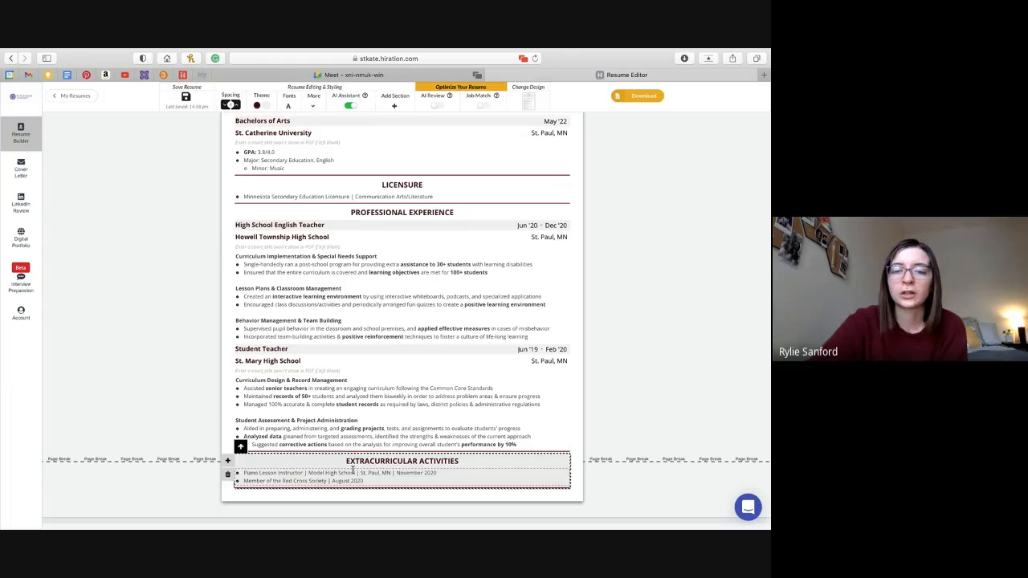
Remove the accidentally added duplicate Extracurricular Activities section and bring up the Add Section picker.
click(227, 464)
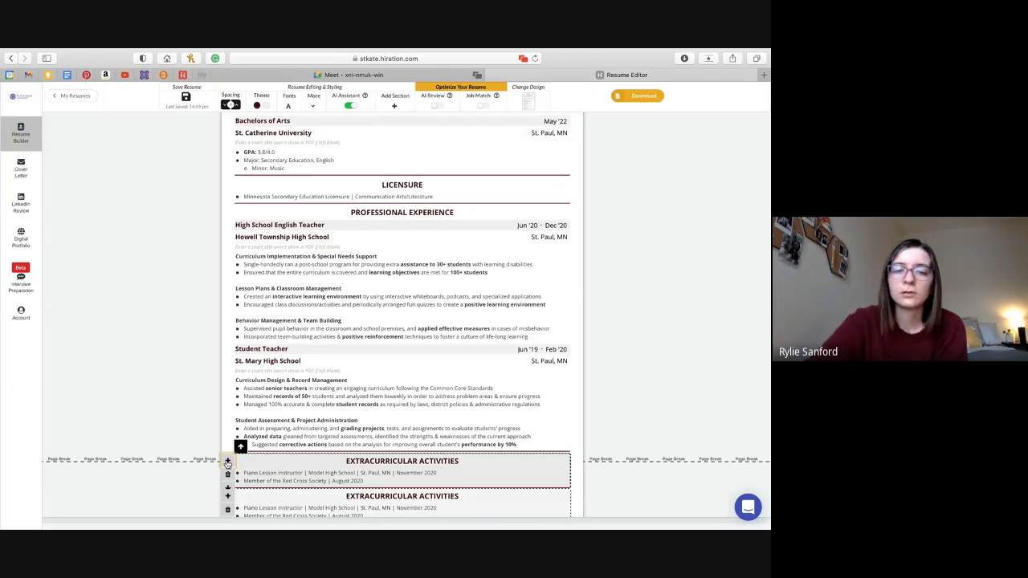
scroll(296, 475, down, 2)
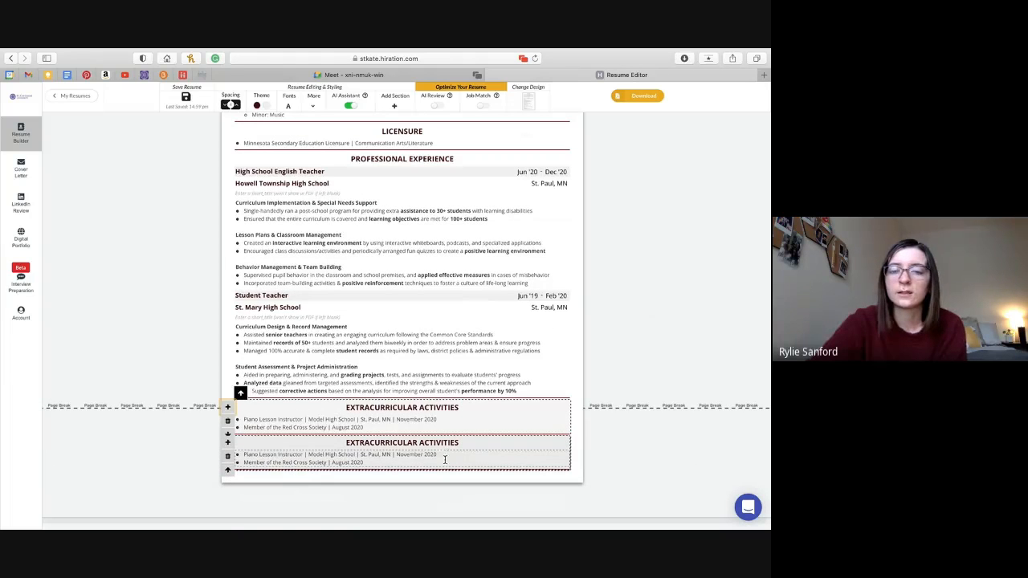
click(227, 457)
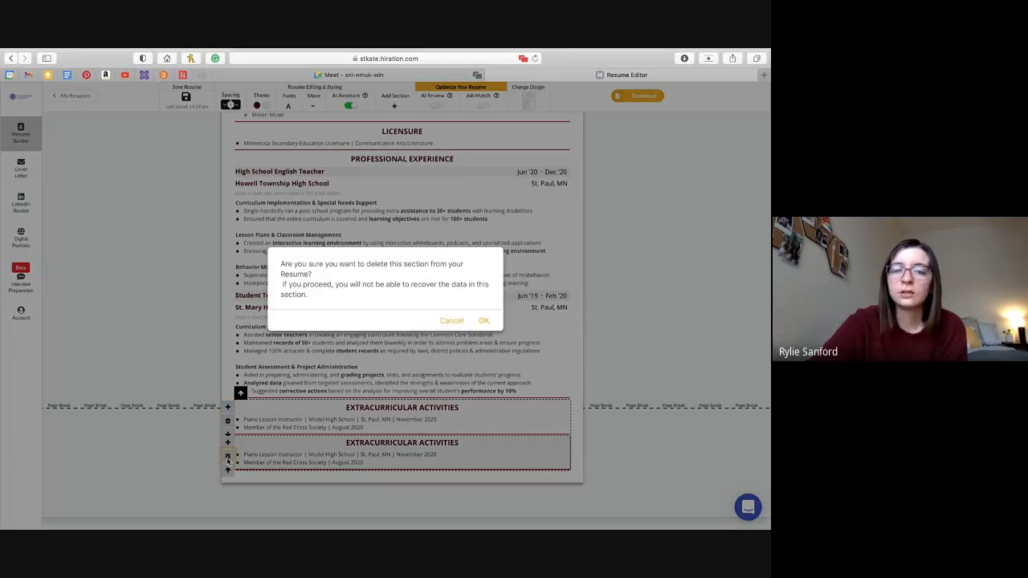
click(484, 323)
scroll(616, 278, up, 3)
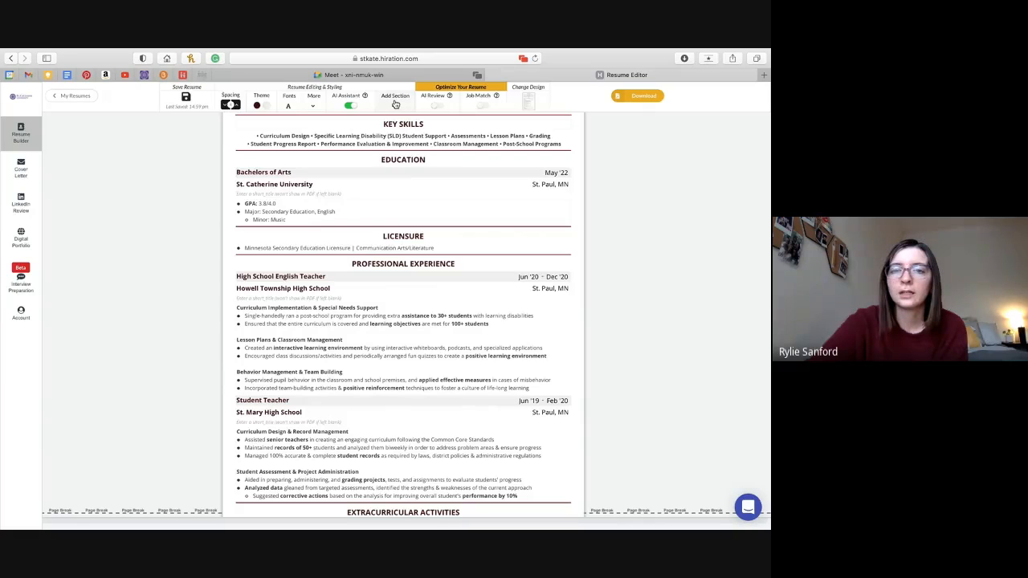
click(396, 103)
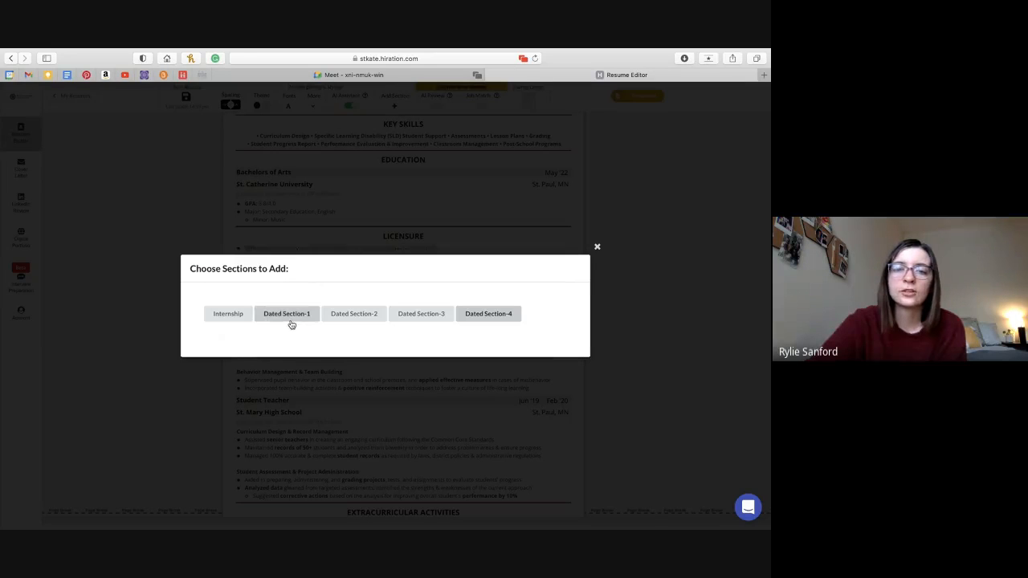
Add Dated Section-2 below Extracurricular Activities and close the Choose Sections dialog.
click(353, 318)
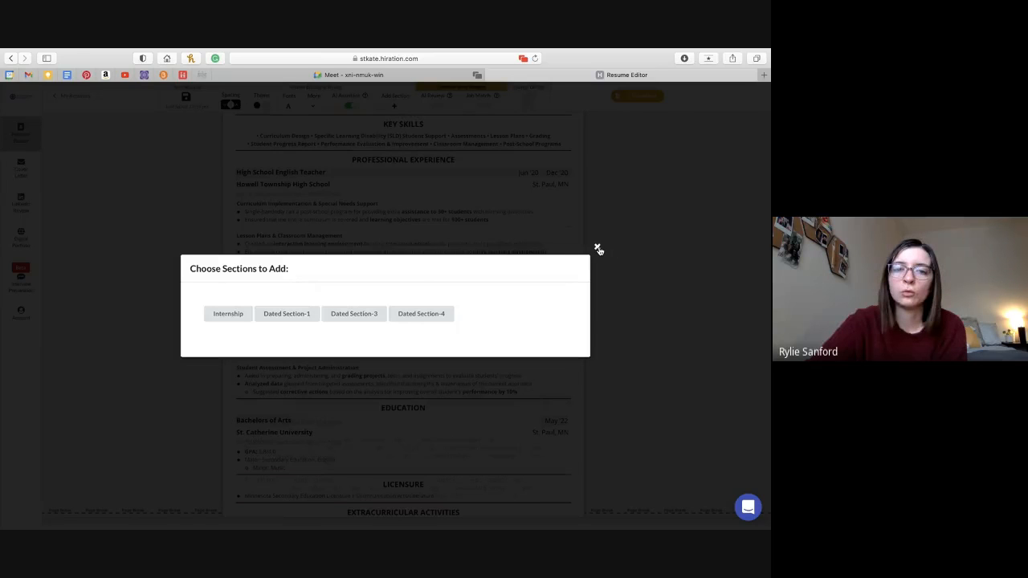
click(599, 249)
scroll(313, 426, down, 3)
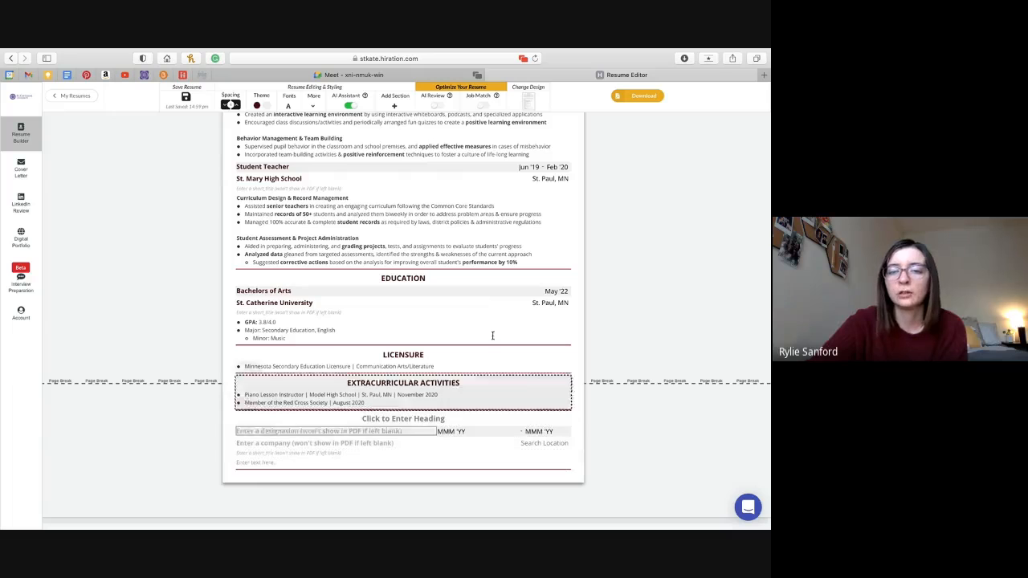
scroll(646, 251, up, 10)
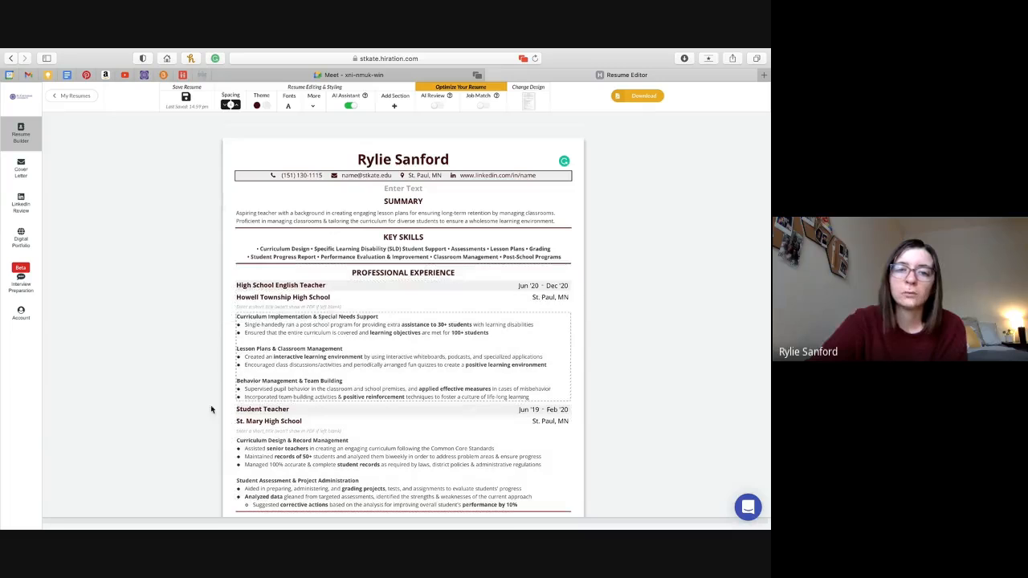
scroll(164, 442, down, 3)
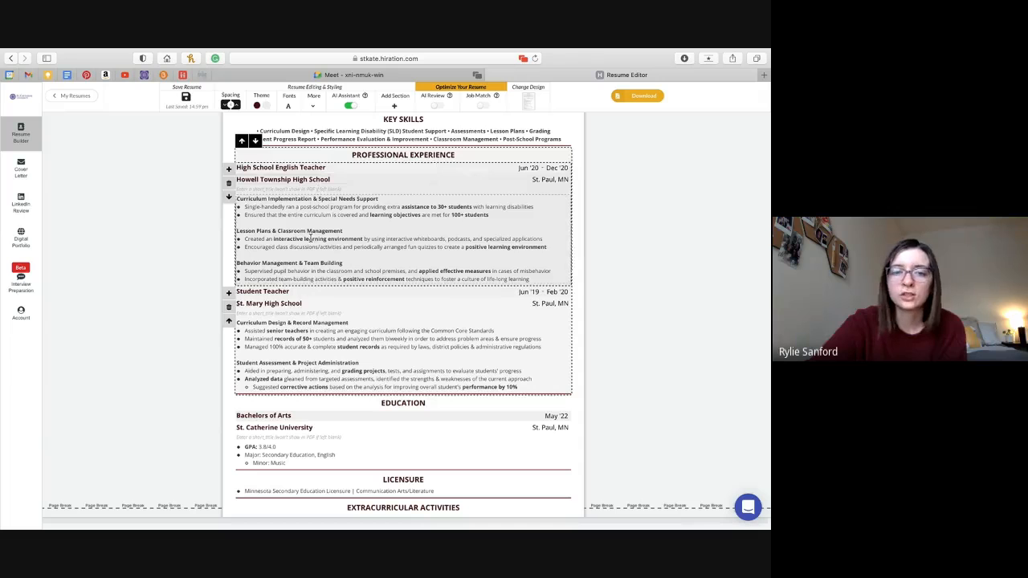
click(230, 322)
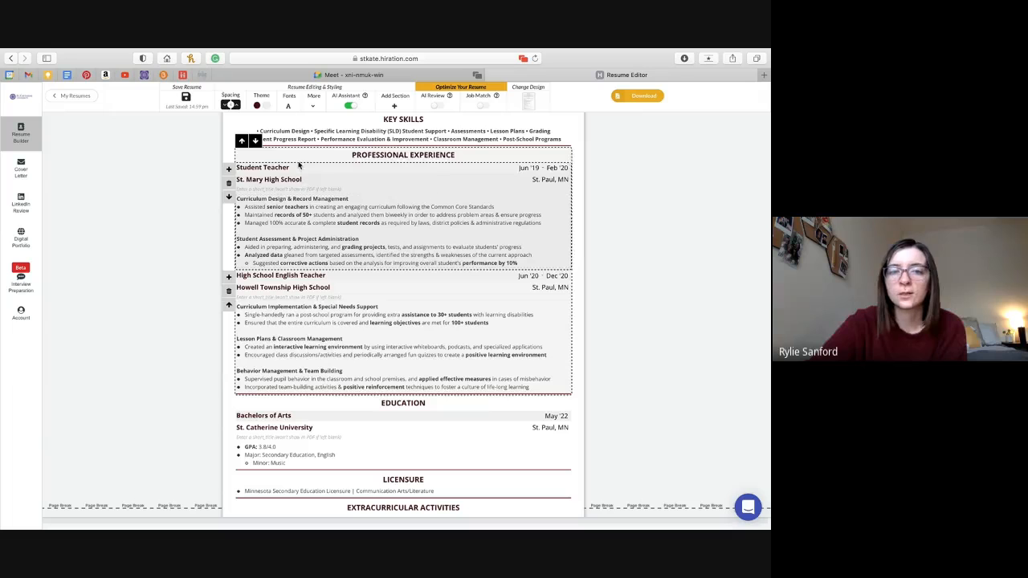
click(230, 197)
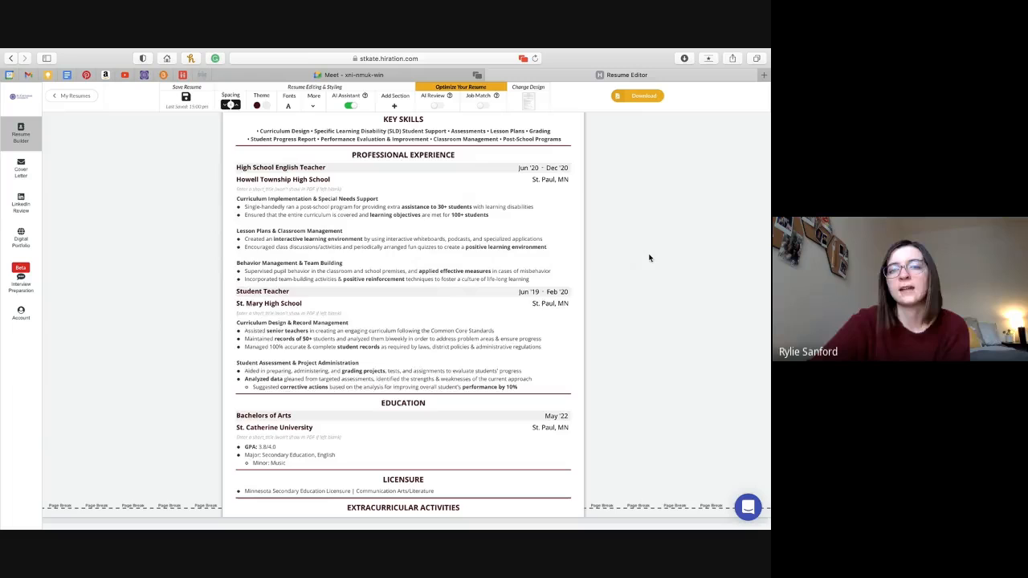
scroll(654, 299, down, 3)
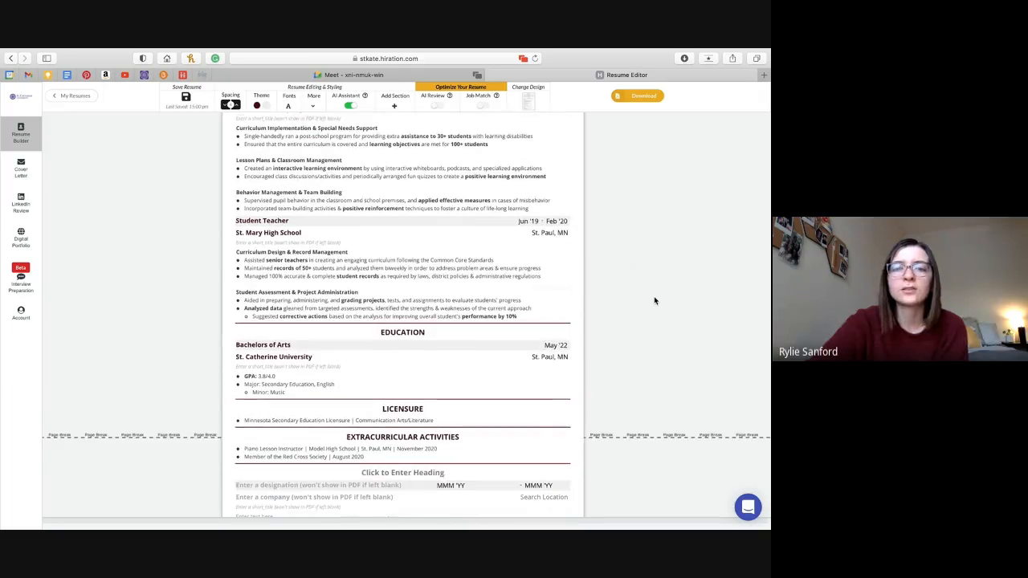
scroll(654, 300, down, 2)
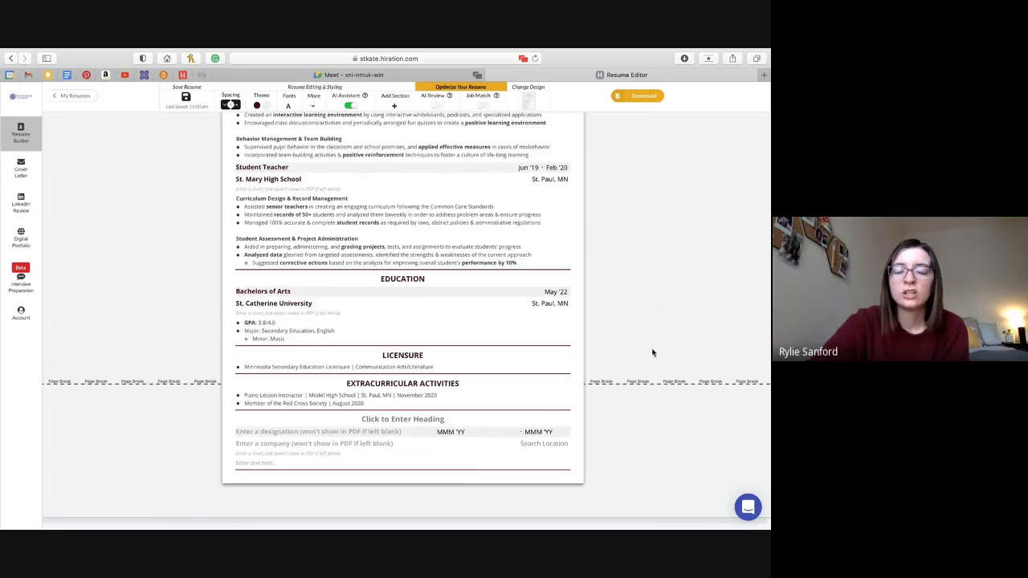
scroll(652, 352, up, 9)
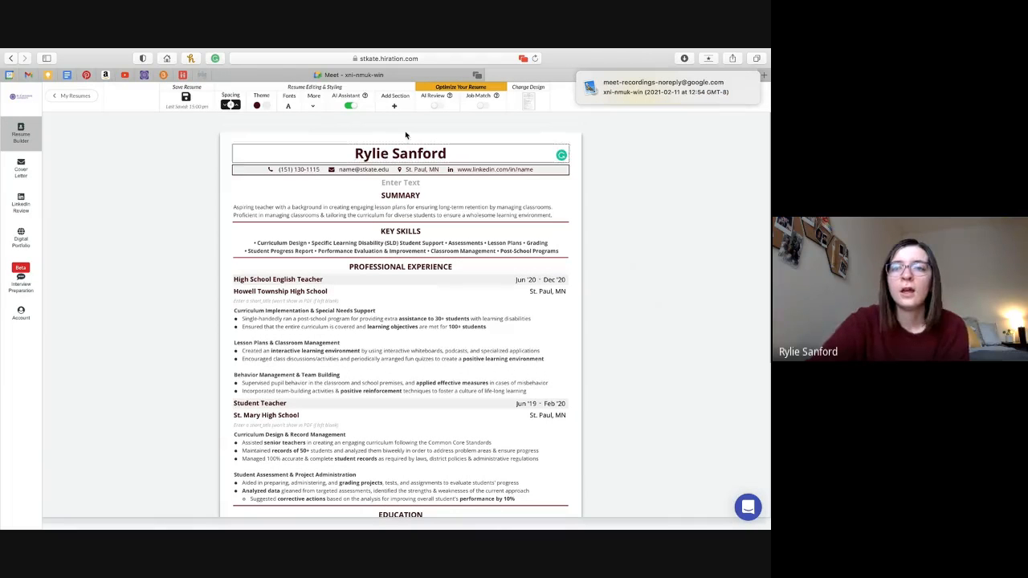
click(741, 81)
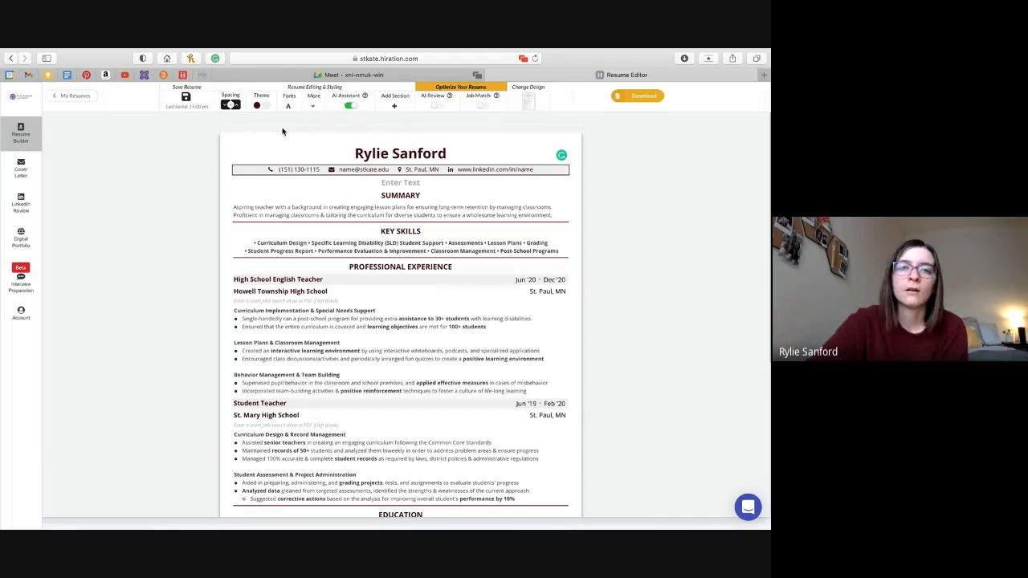
click(228, 106)
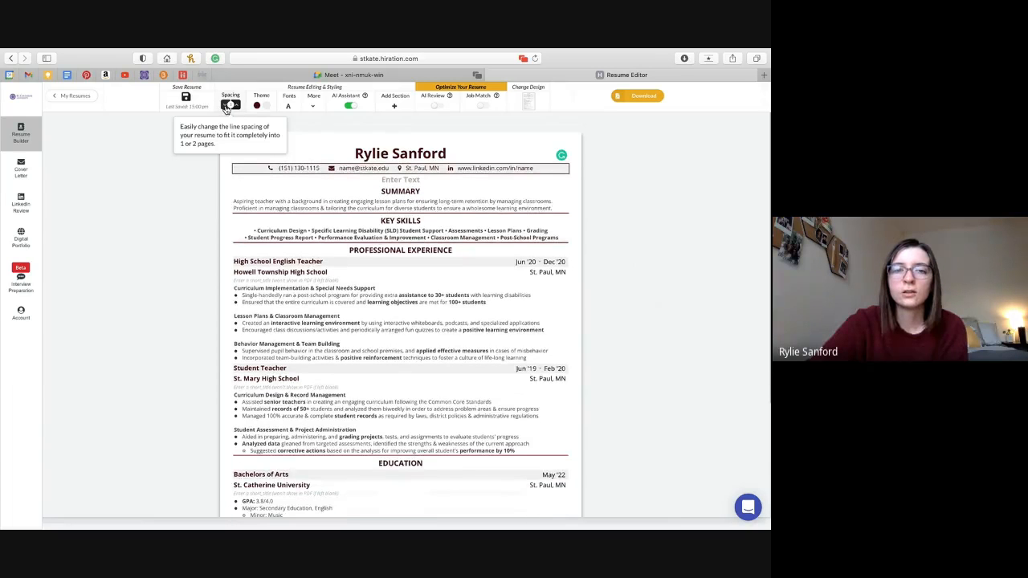
click(239, 108)
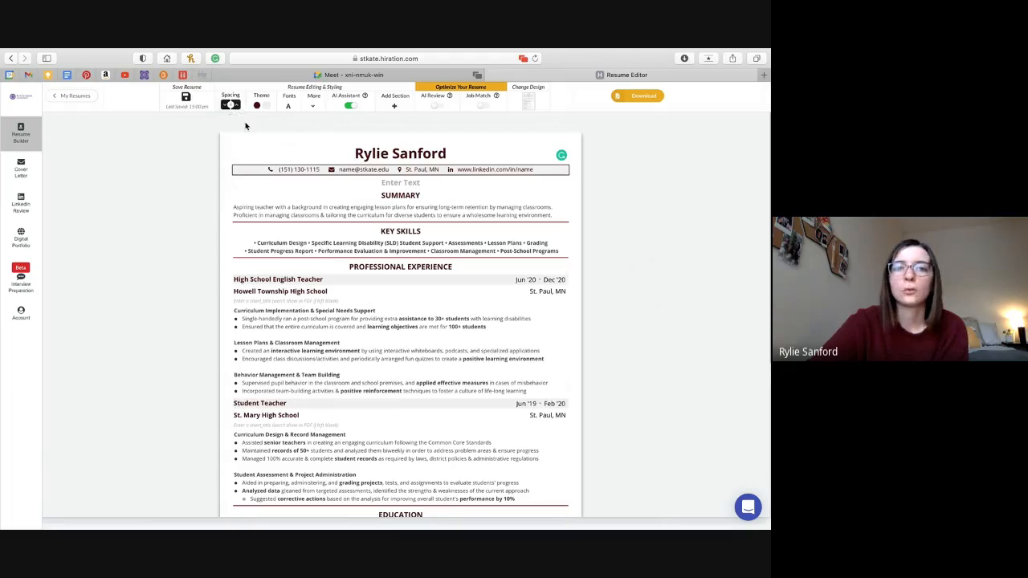
scroll(271, 210, down, 3)
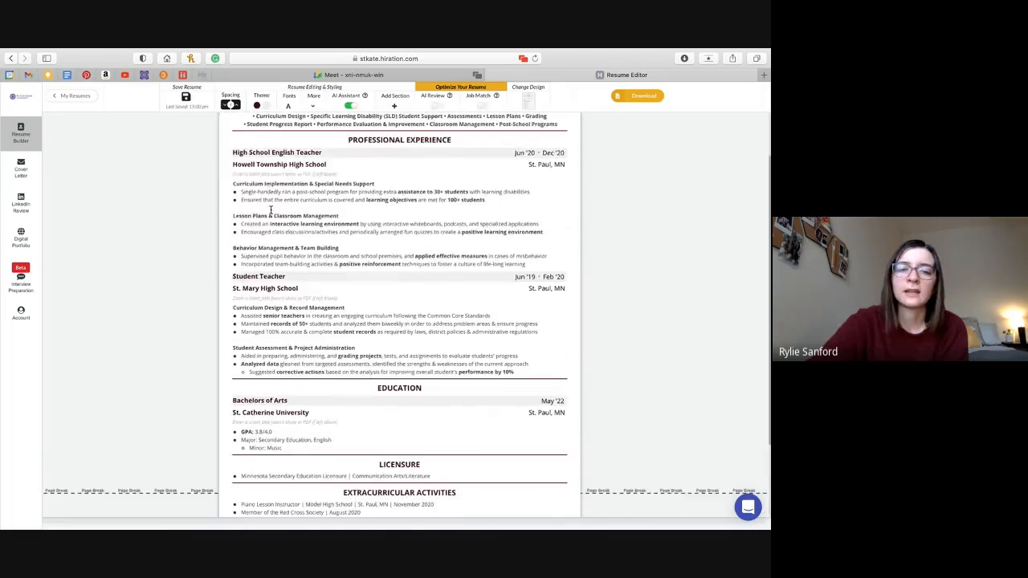
scroll(270, 210, up, 3)
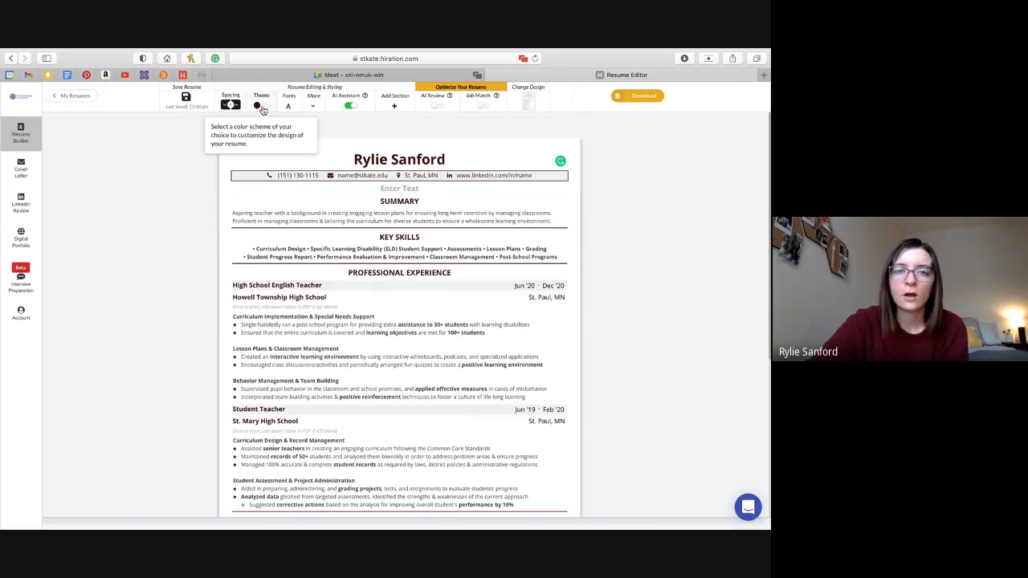
Set the theme colour to maroon (RGB 132, 43, 51) for name and headings.
click(258, 106)
click(258, 107)
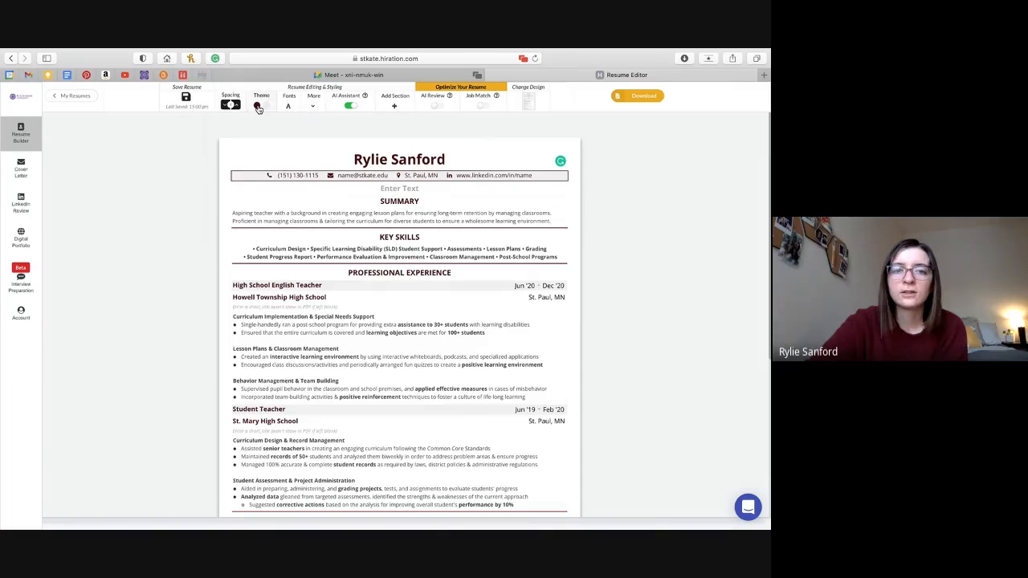
click(258, 108)
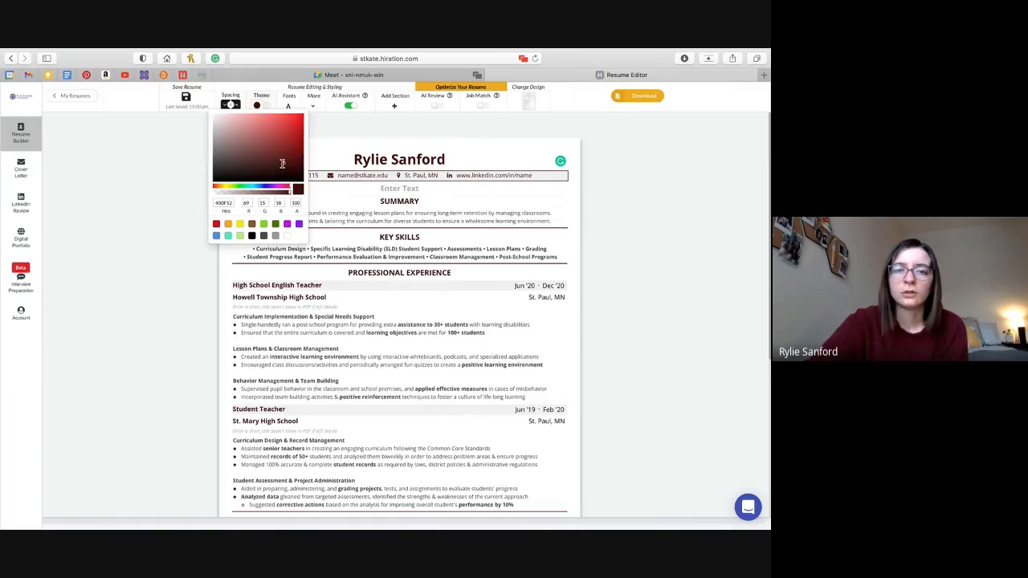
mouse_move(282, 163)
mouse_down()
mouse_move(249, 140)
mouse_move(262, 125)
mouse_move(274, 149)
mouse_up()
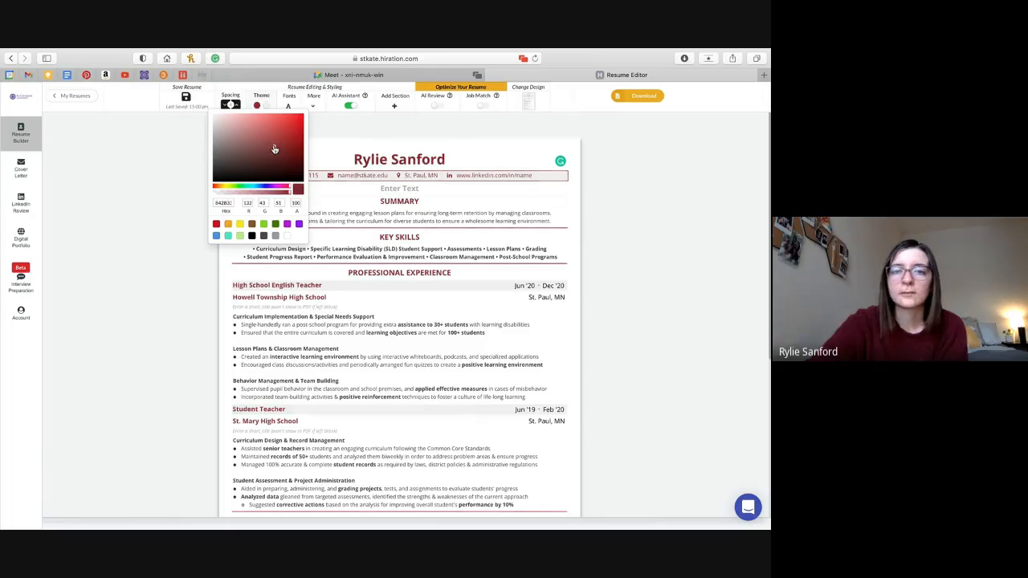
click(356, 132)
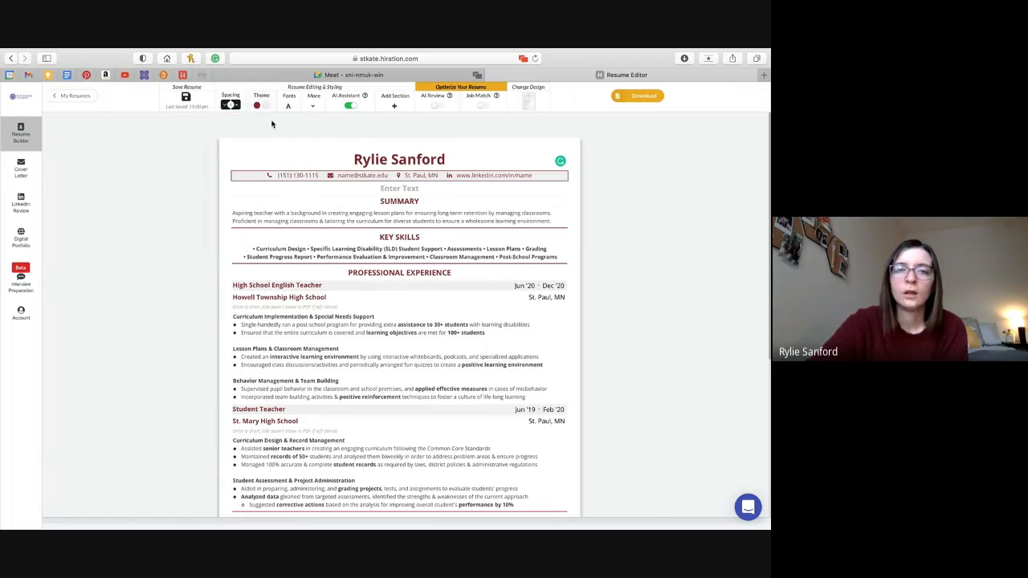
click(291, 104)
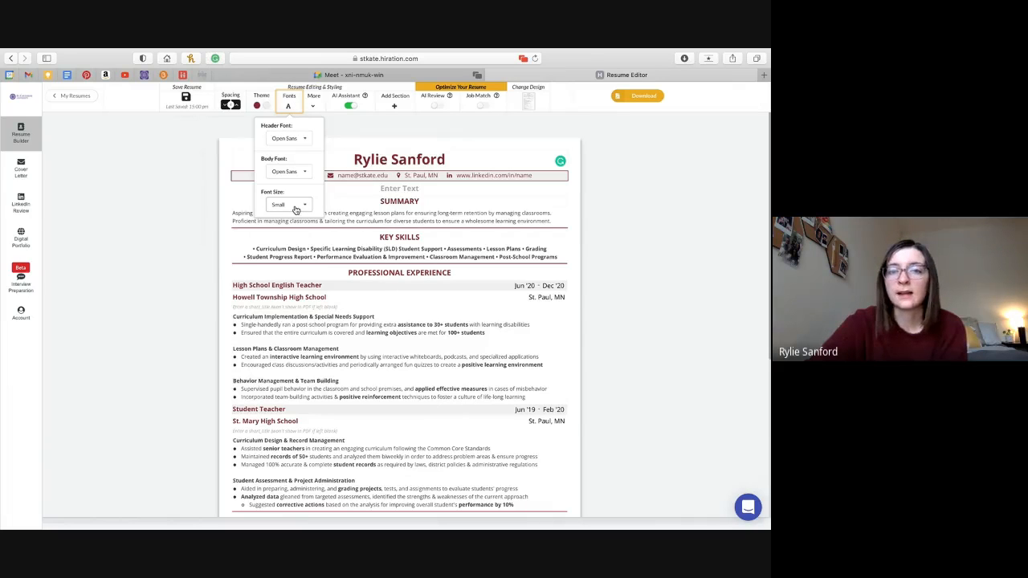
click(314, 105)
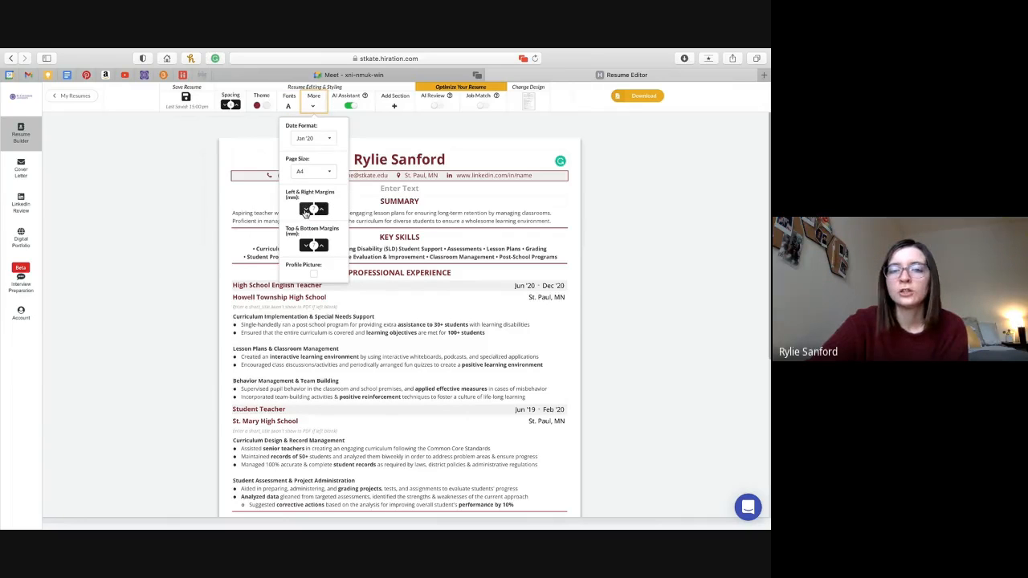
drag(306, 211, 322, 212)
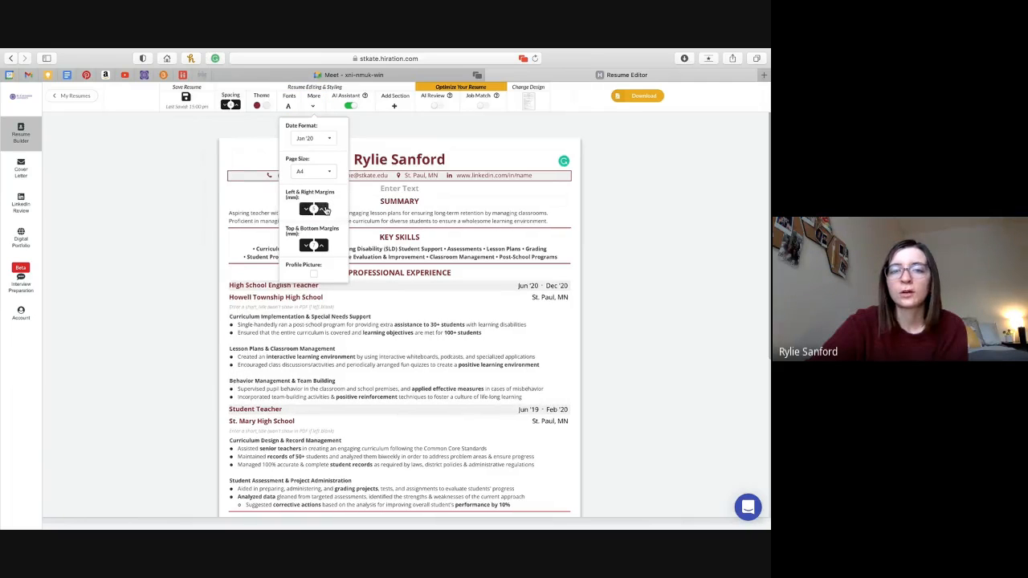
click(325, 211)
click(302, 209)
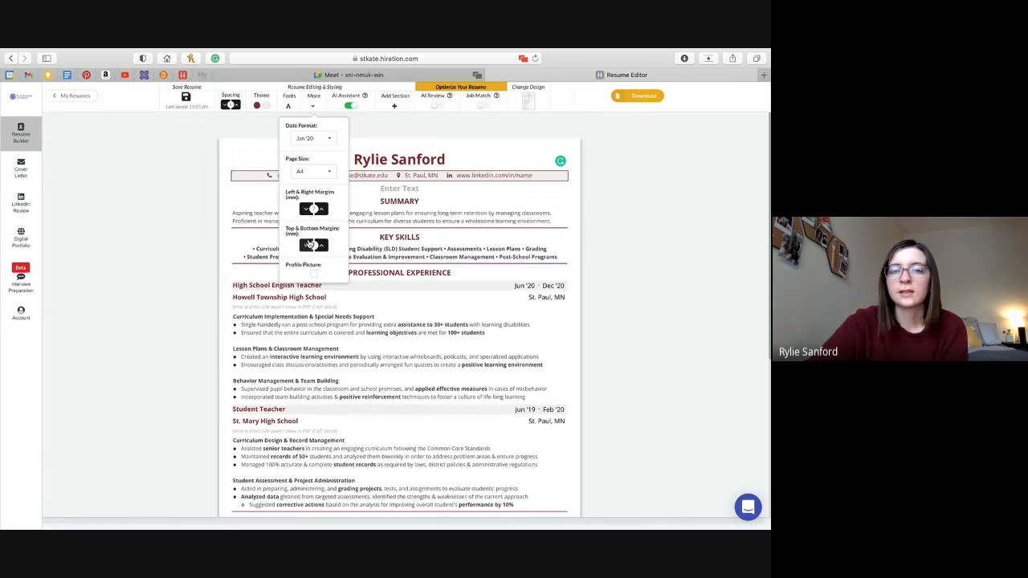
click(305, 245)
click(326, 246)
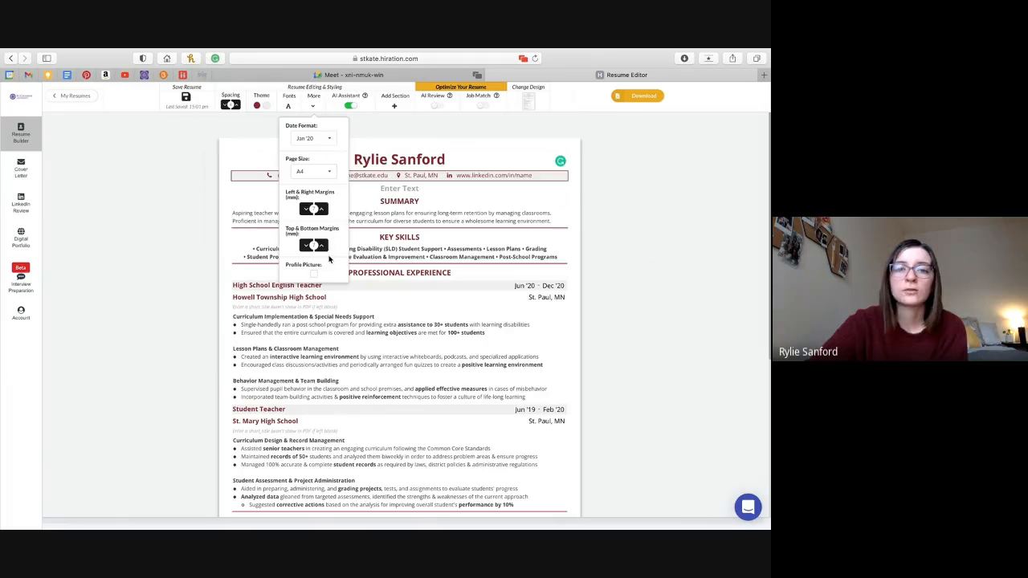
click(316, 109)
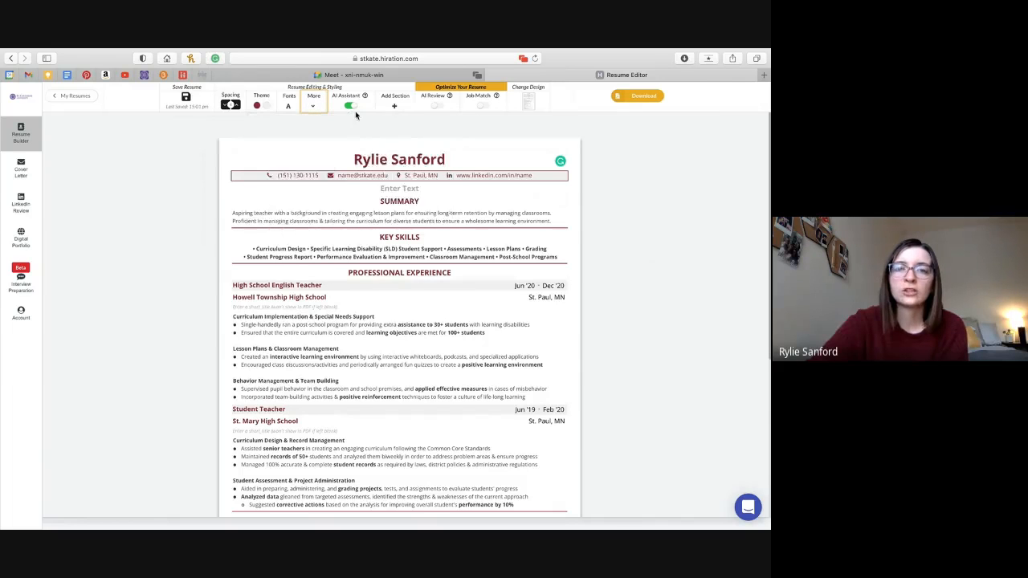
Enable the AI Review toggle to show the 93/100 score and checklist.
mouse_move(354, 111)
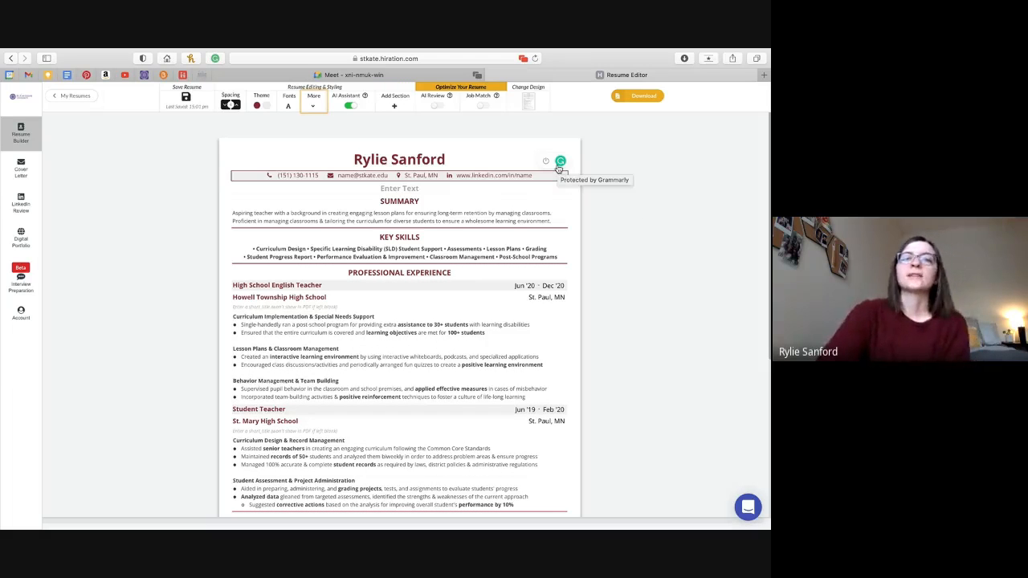
click(437, 109)
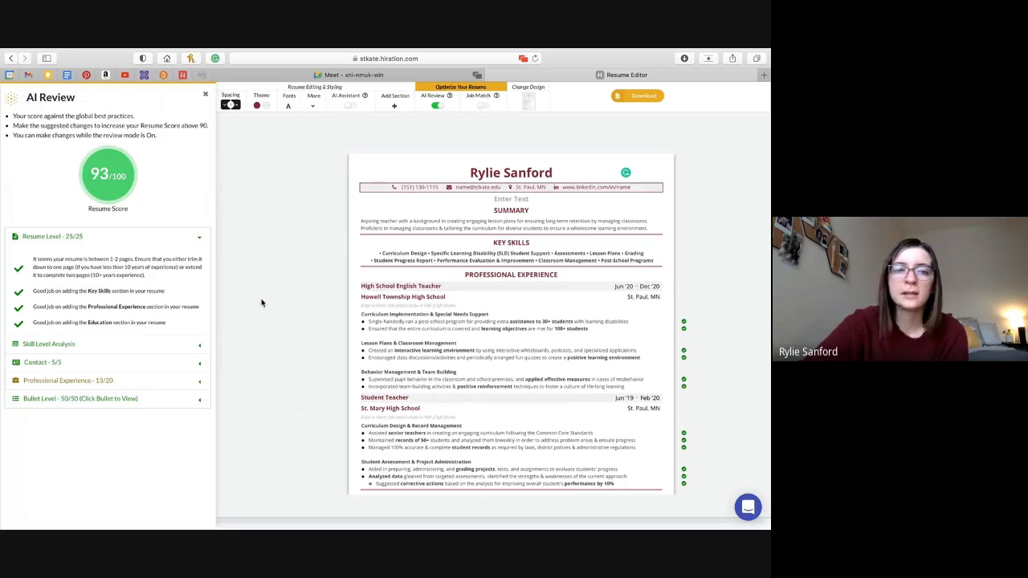
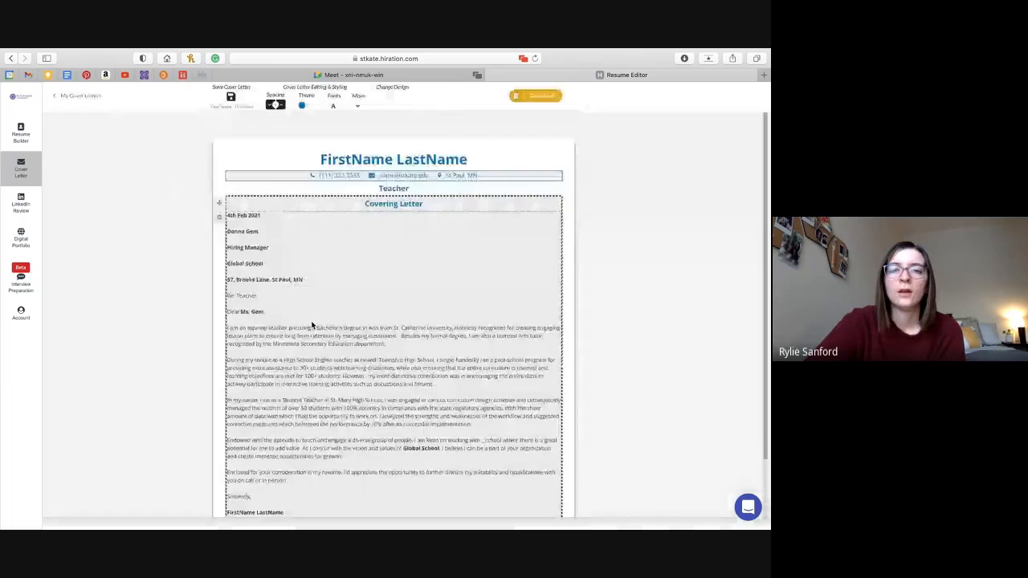
Scroll through the Teacher cover letter to check it from the name header to Enclosures: Resume.
scroll(314, 358, down, 2)
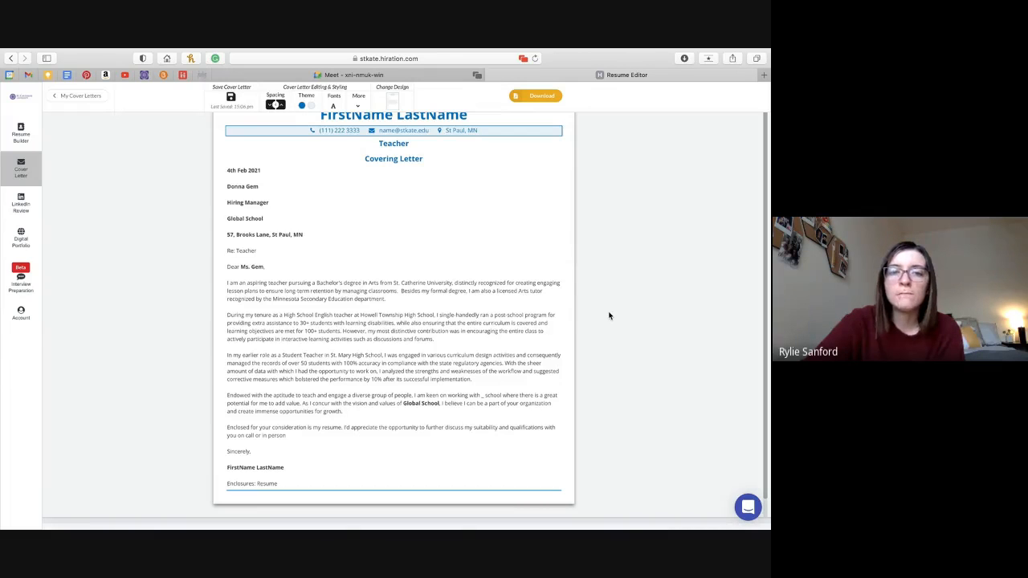
scroll(446, 285, up, 2)
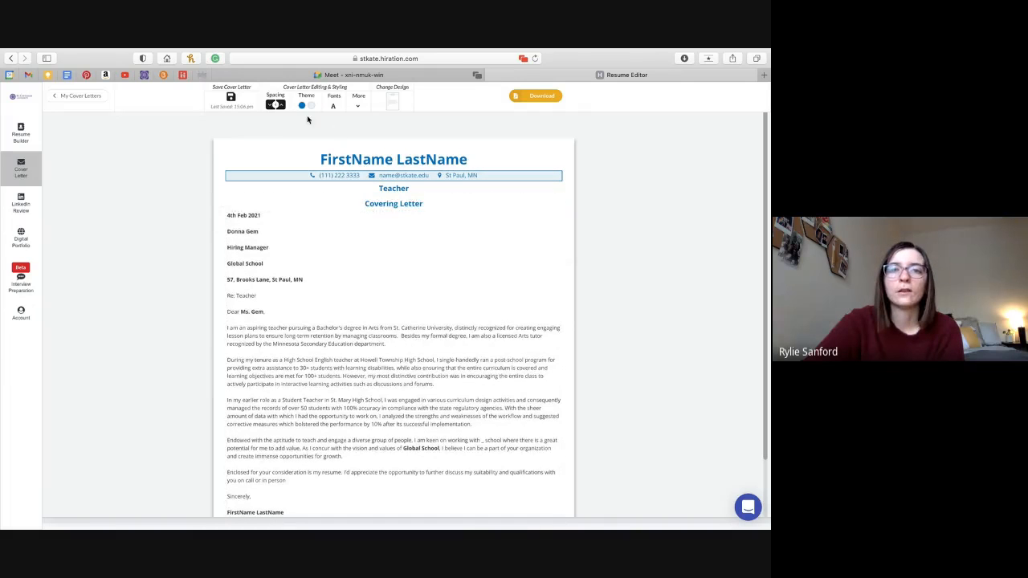
Set the cover letter's header theme colour to dark blue (2A577F).
click(303, 107)
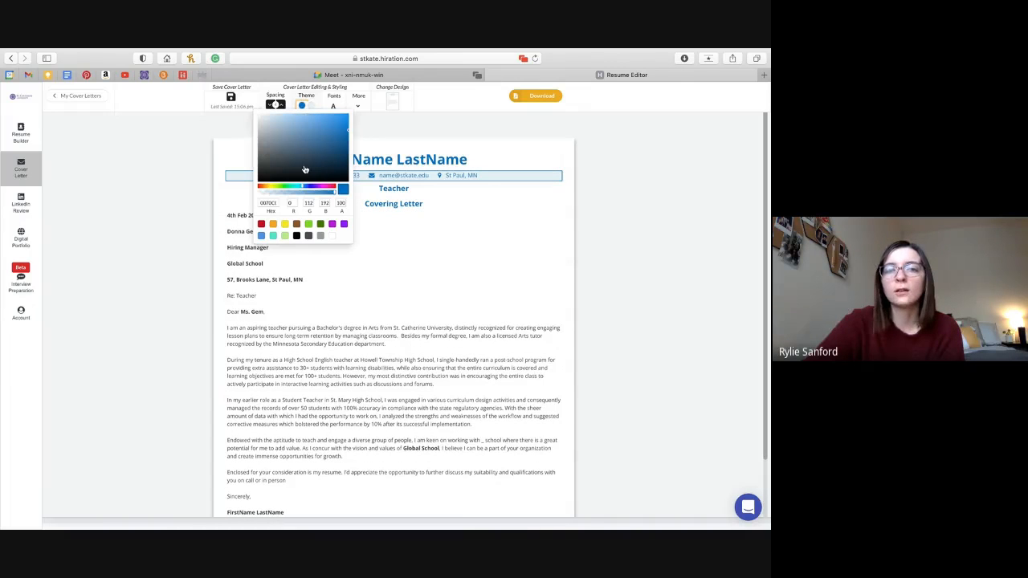
drag(306, 170, 316, 152)
click(633, 192)
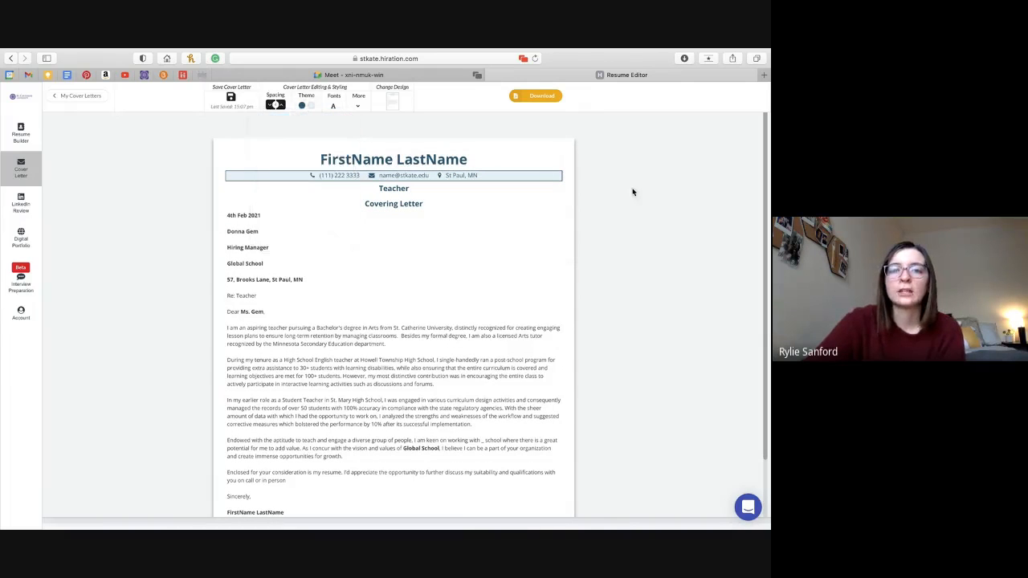
Look over the font and layout options, then bring up the six alternative cover letter designs.
click(333, 106)
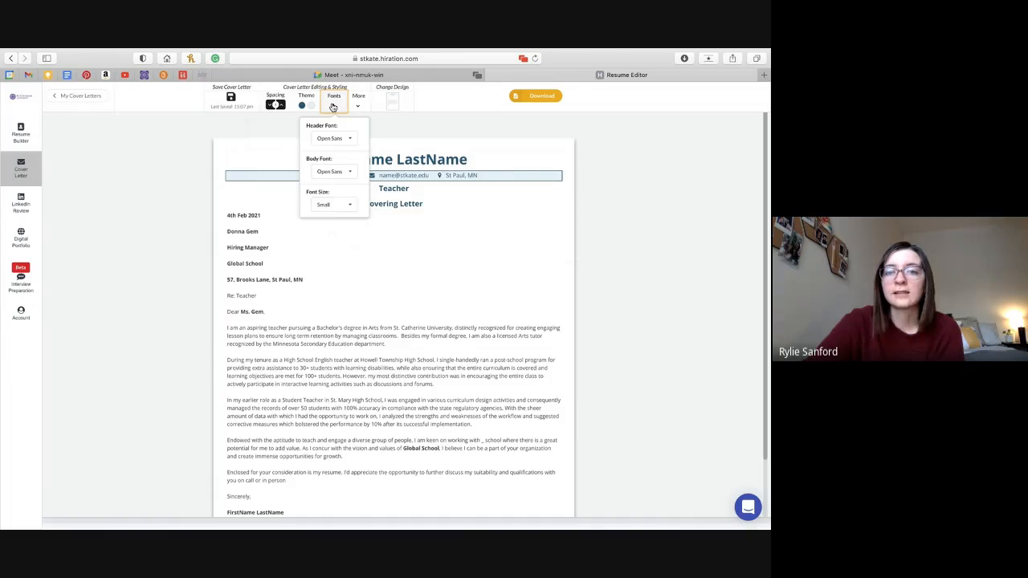
click(360, 106)
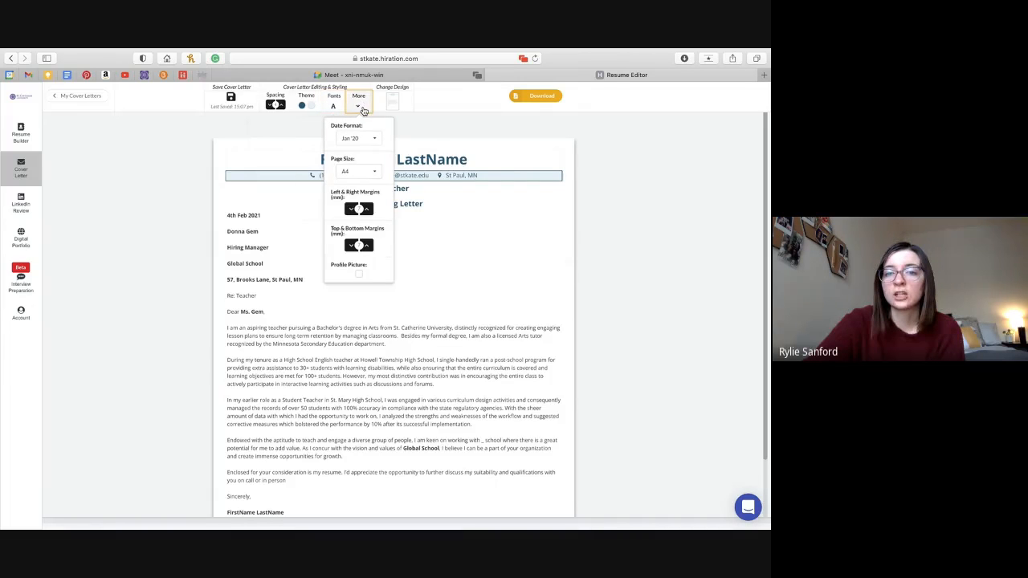
click(359, 107)
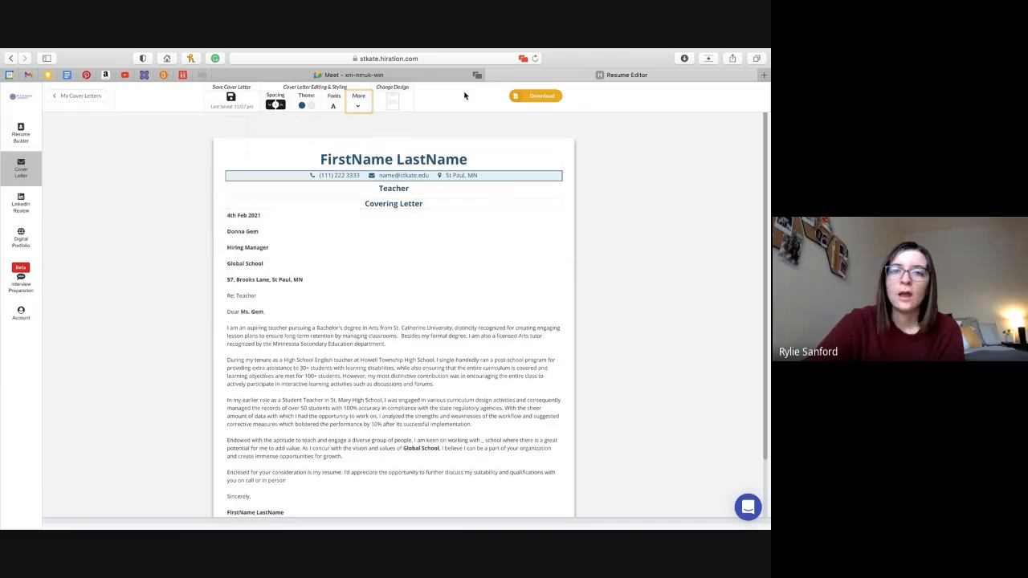
click(392, 102)
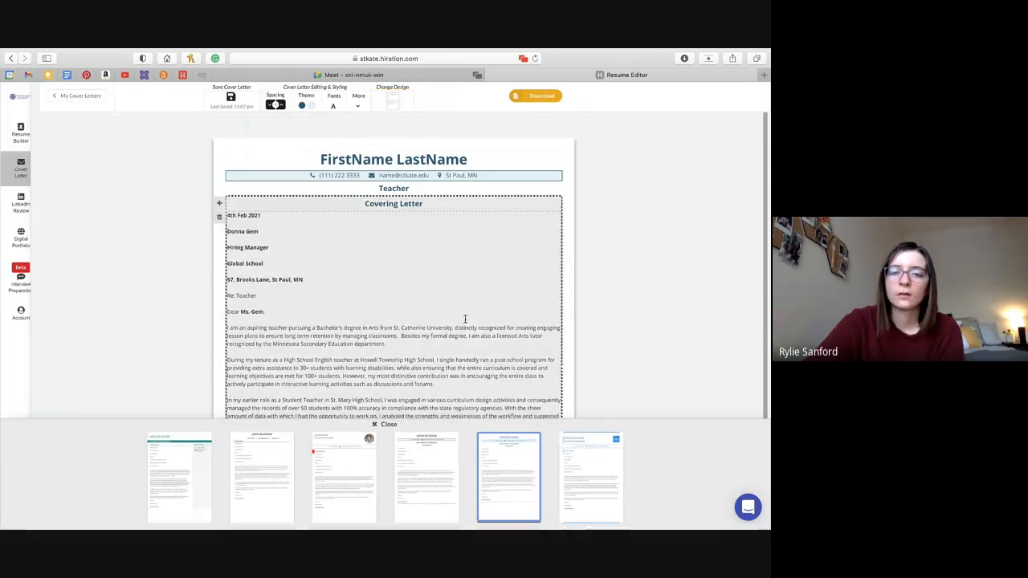
Apply the second template with a centred black name header and generate the letter for download.
mouse_move(362, 474)
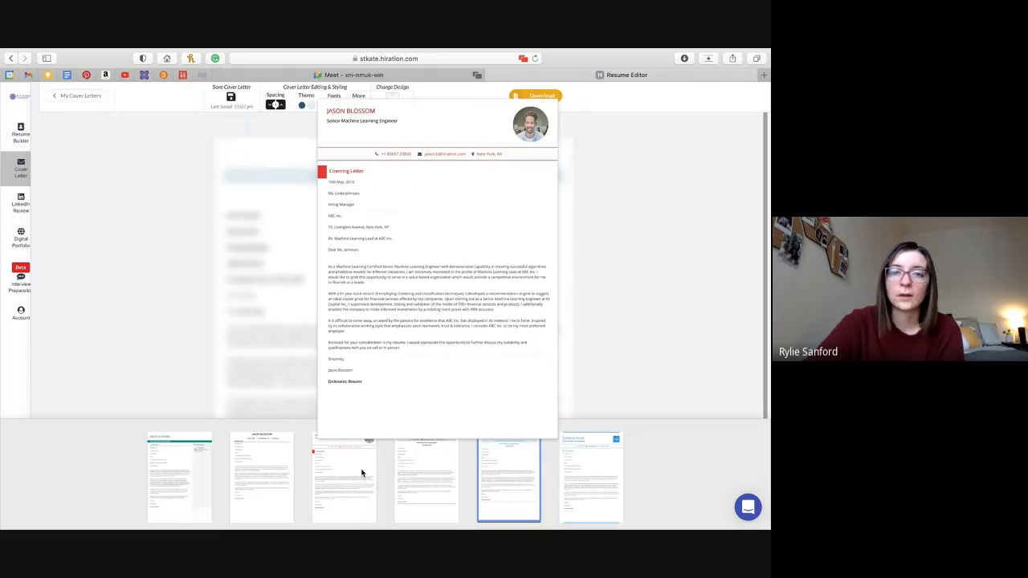
click(279, 480)
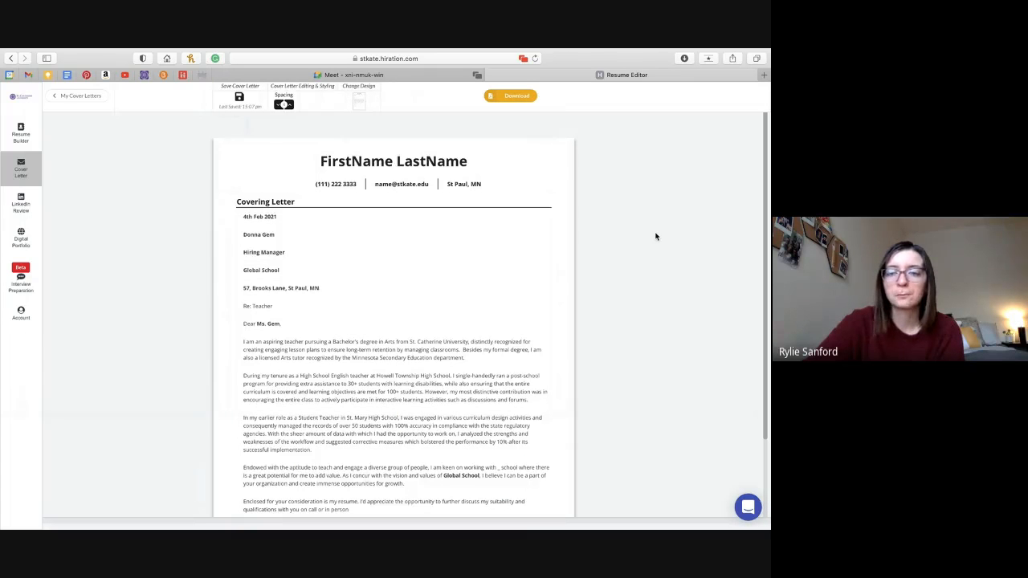
click(510, 99)
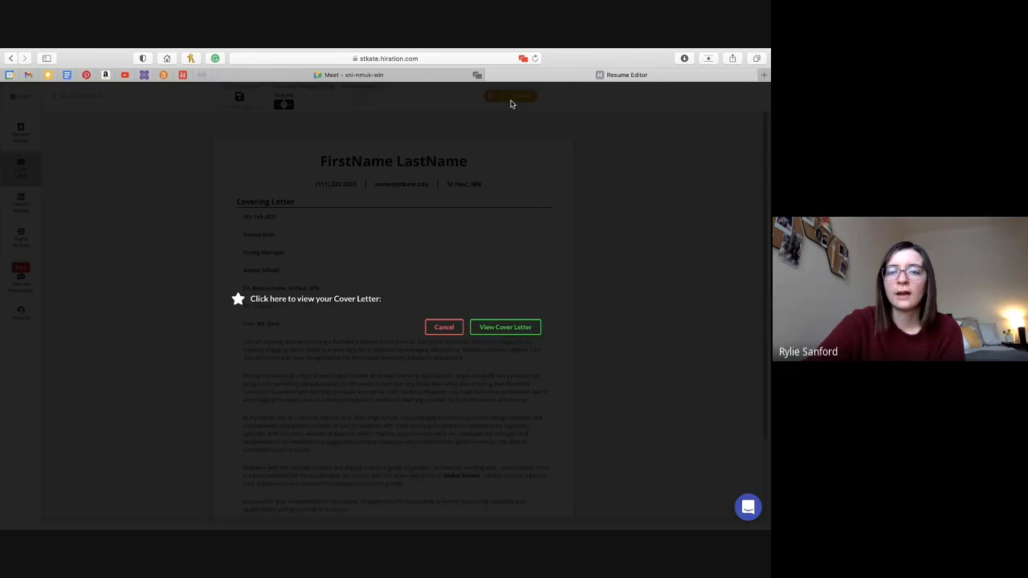
View the generated Teacher cover letter in a new tab, scroll through it, then close that tab.
click(504, 327)
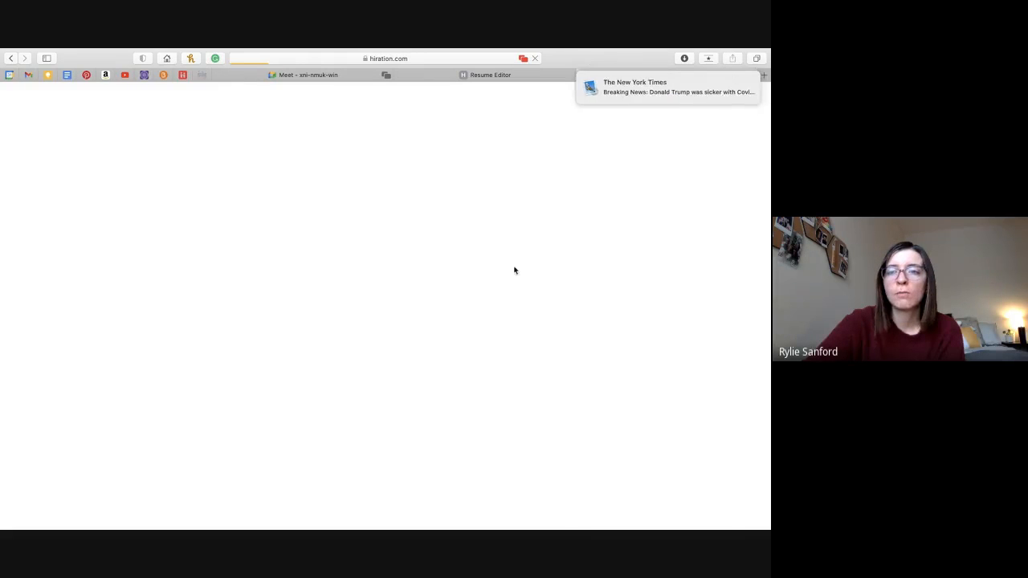
scroll(326, 346, down, 2)
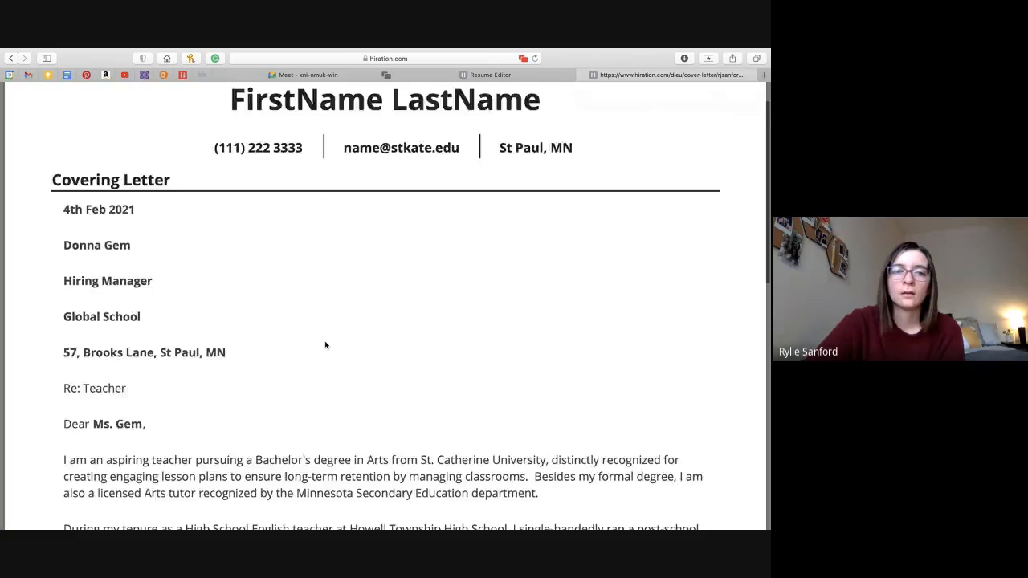
scroll(325, 346, down, 10)
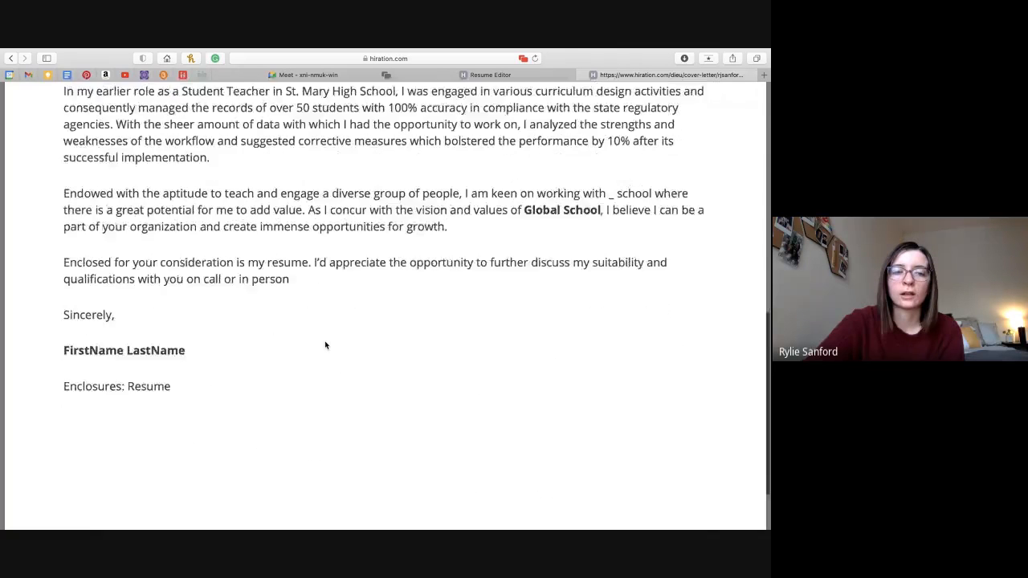
scroll(325, 344, up, 15)
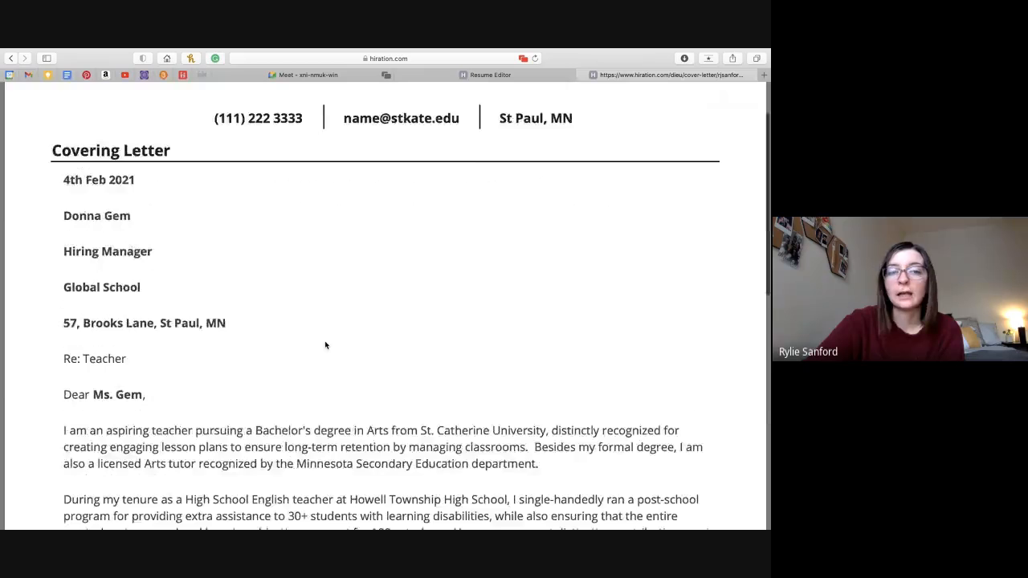
click(582, 75)
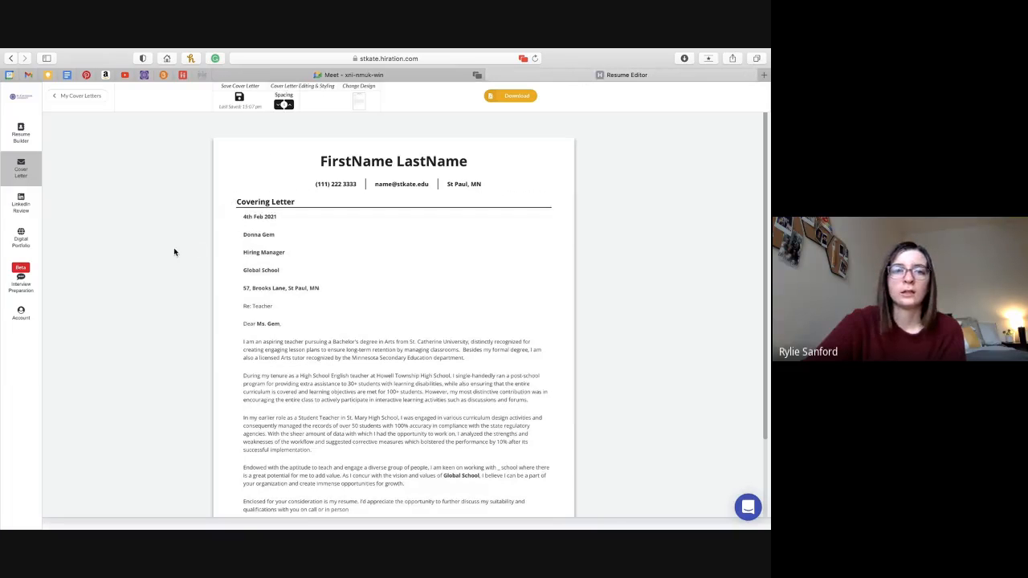
Delete the Untitled-10-Feb-2021-16-29-7 cover letter, leaving four, and go to LinkedIn Review.
click(90, 97)
mouse_move(207, 294)
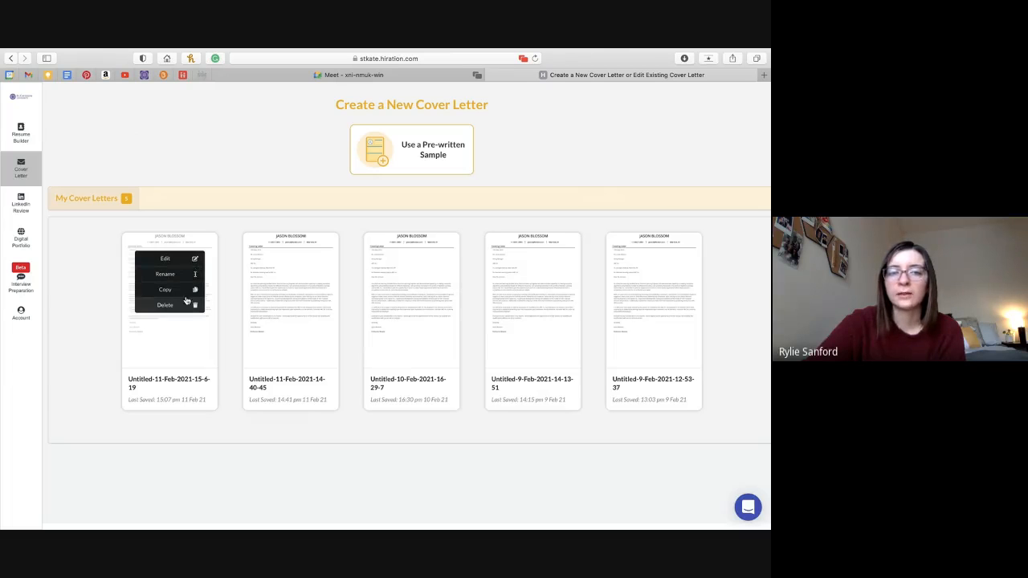
mouse_move(400, 261)
click(415, 306)
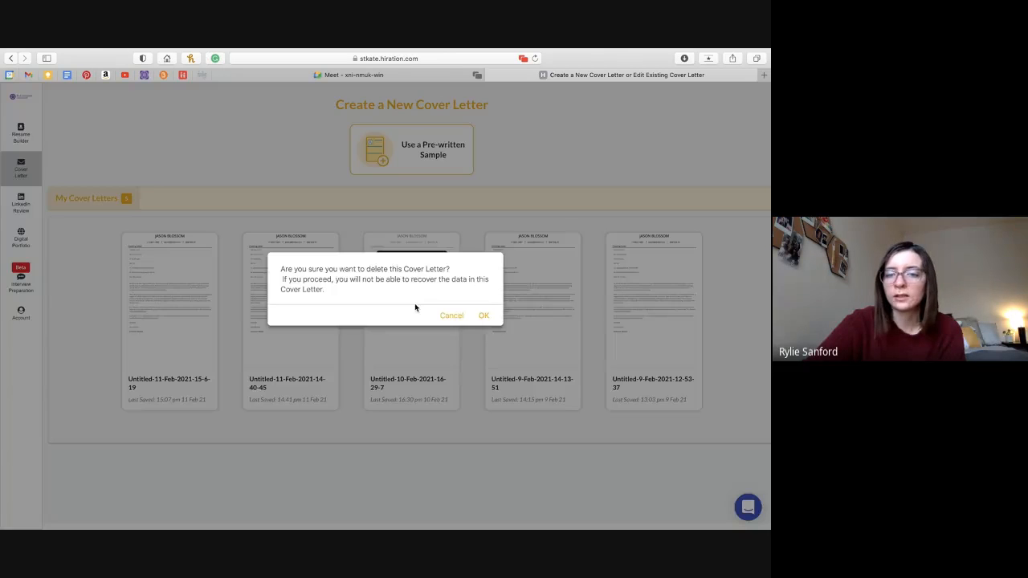
click(484, 317)
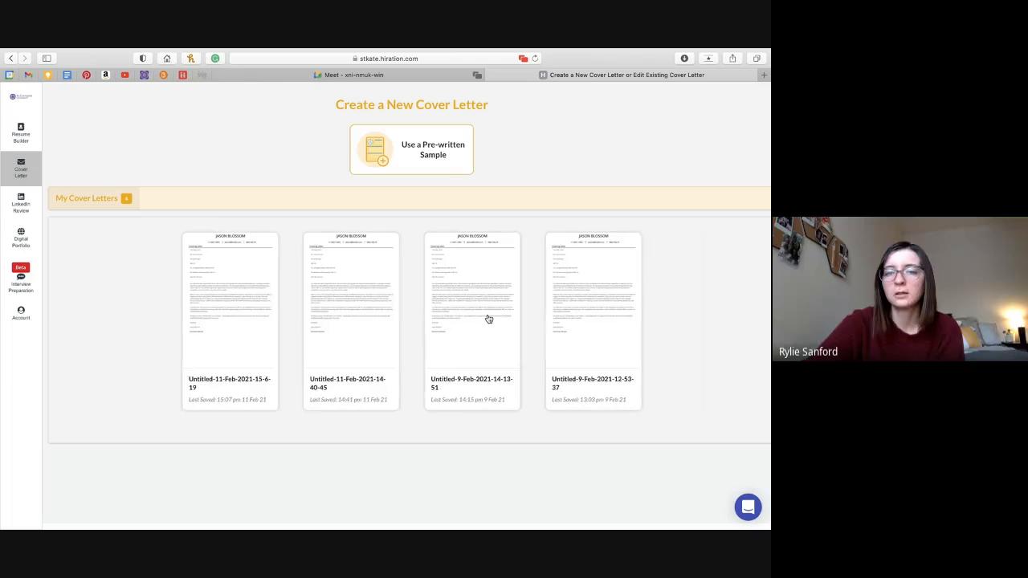
click(9, 206)
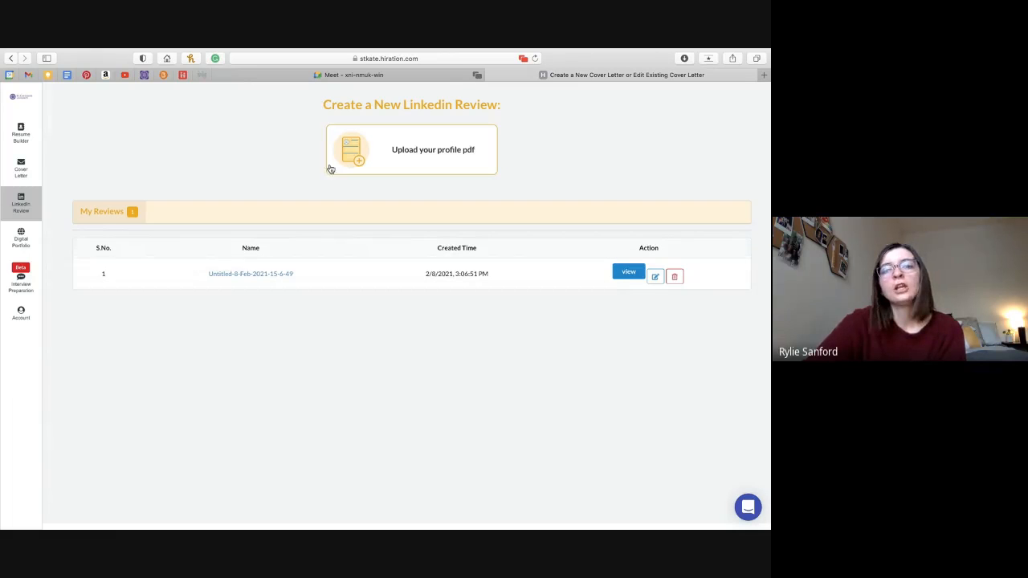
Open a new browser tab beside LinkedIn Review to fetch the LinkedIn profile PDF.
mouse_move(457, 161)
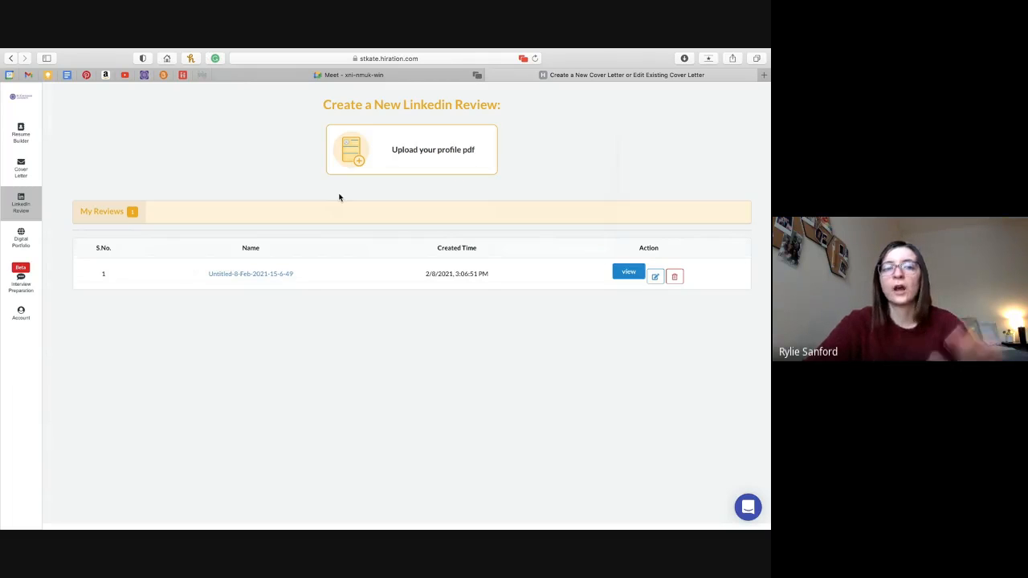
mouse_move(413, 123)
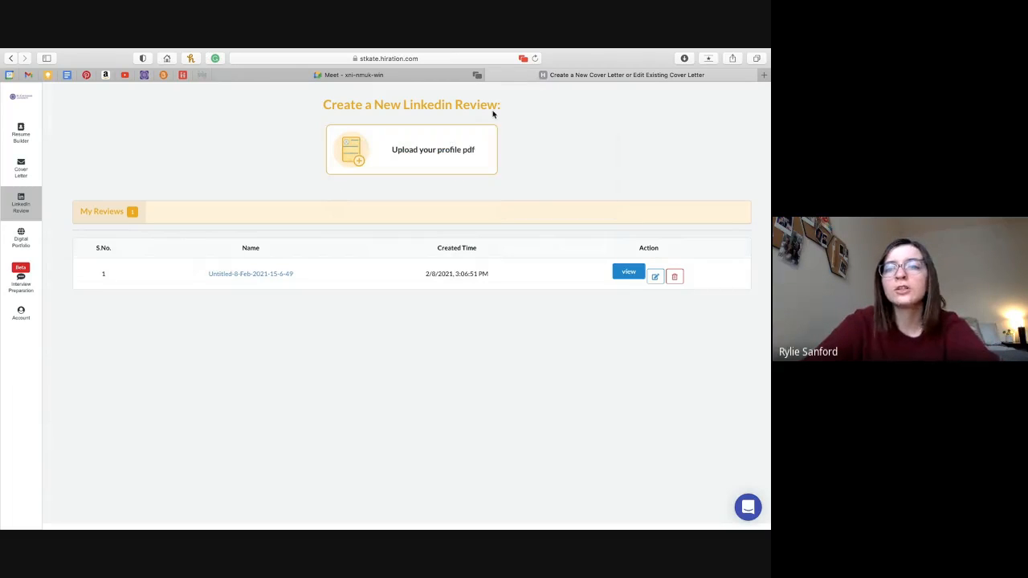
click(764, 75)
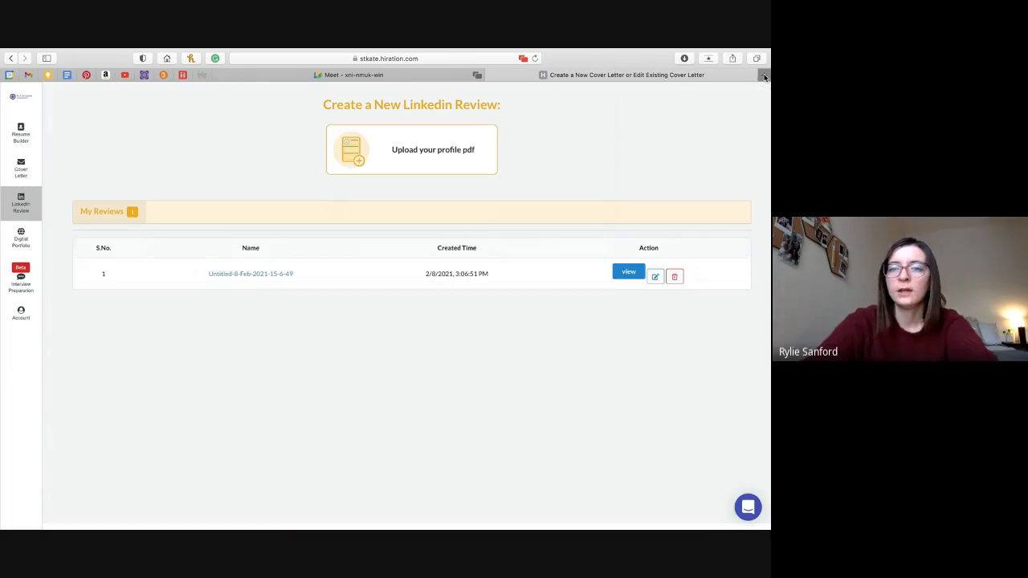
Go to linkedin.com and open your own profile via Me > View Profile.
text(linkedin.com)
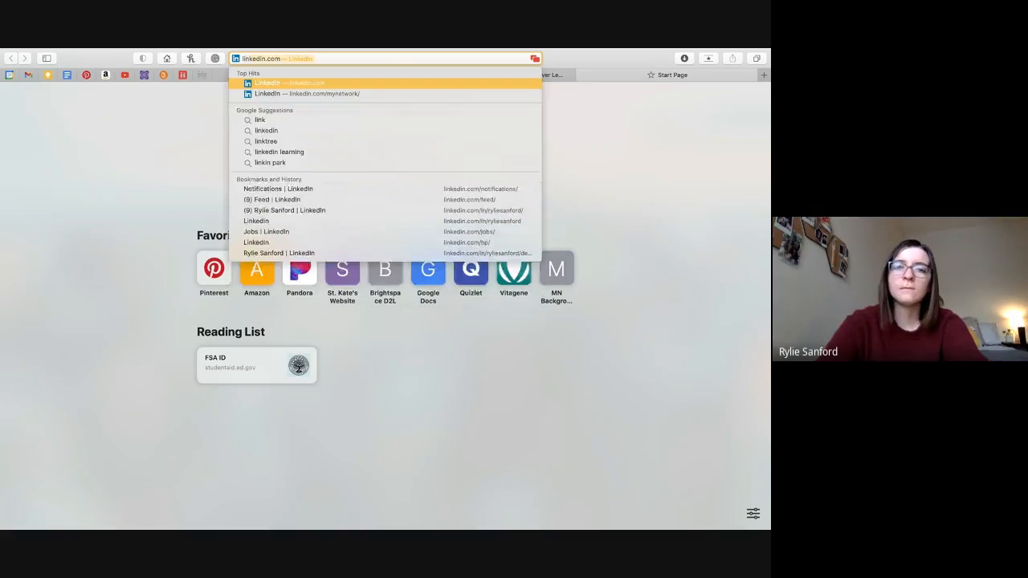
key(Return)
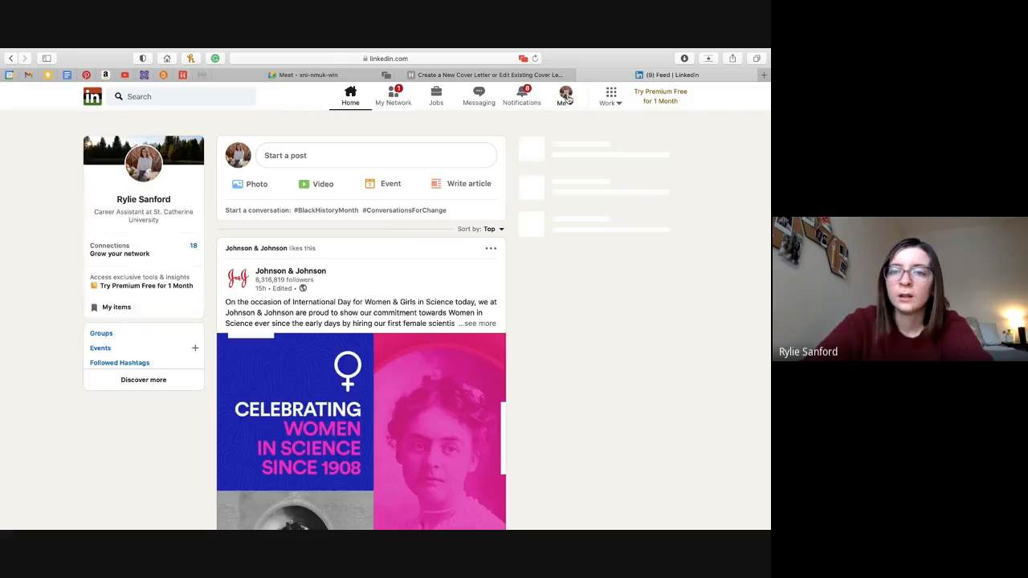
click(566, 97)
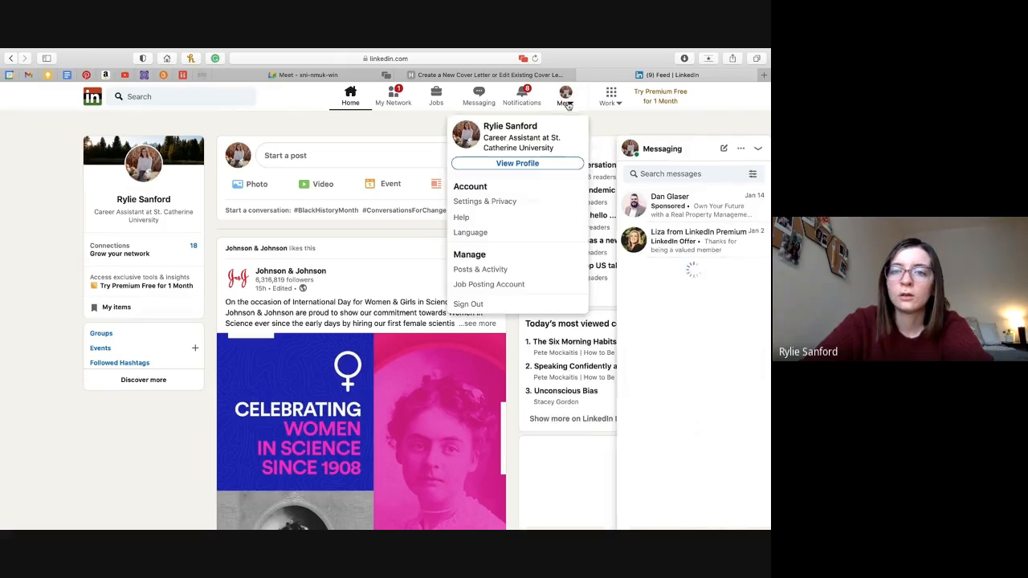
click(532, 165)
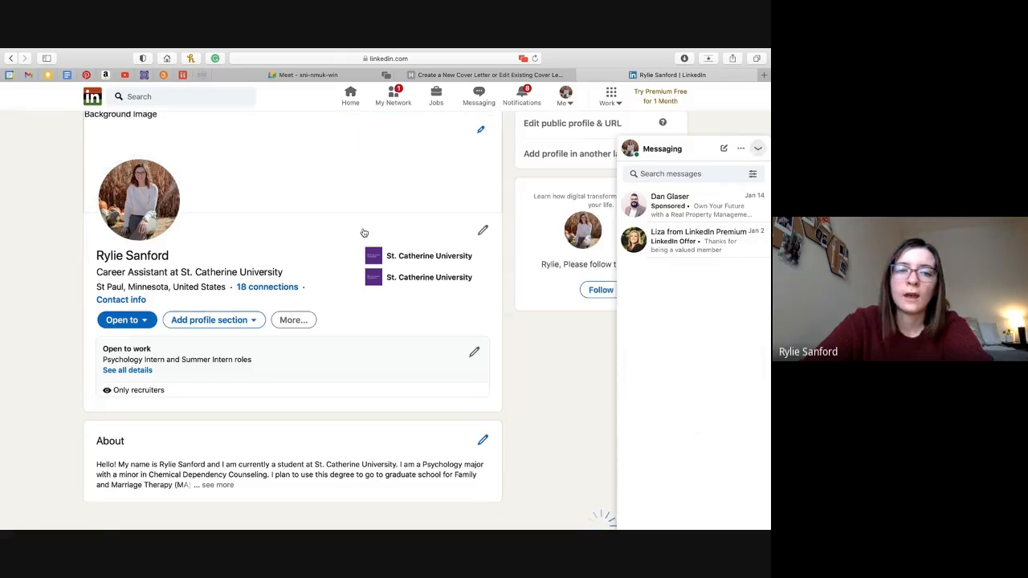
Reveal the profile's Save to PDF option, then close the LinkedIn tab.
click(758, 149)
click(296, 320)
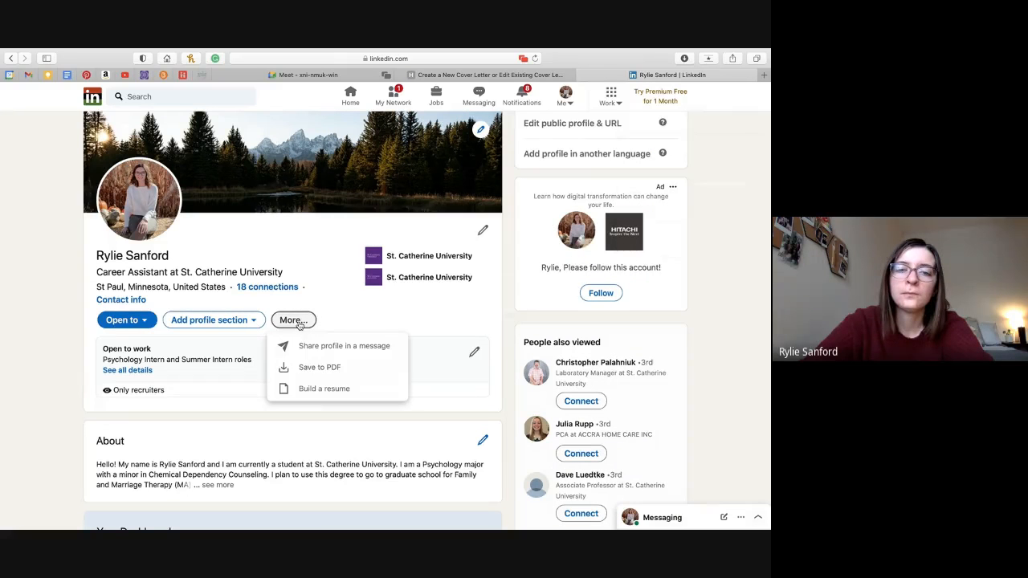
click(582, 74)
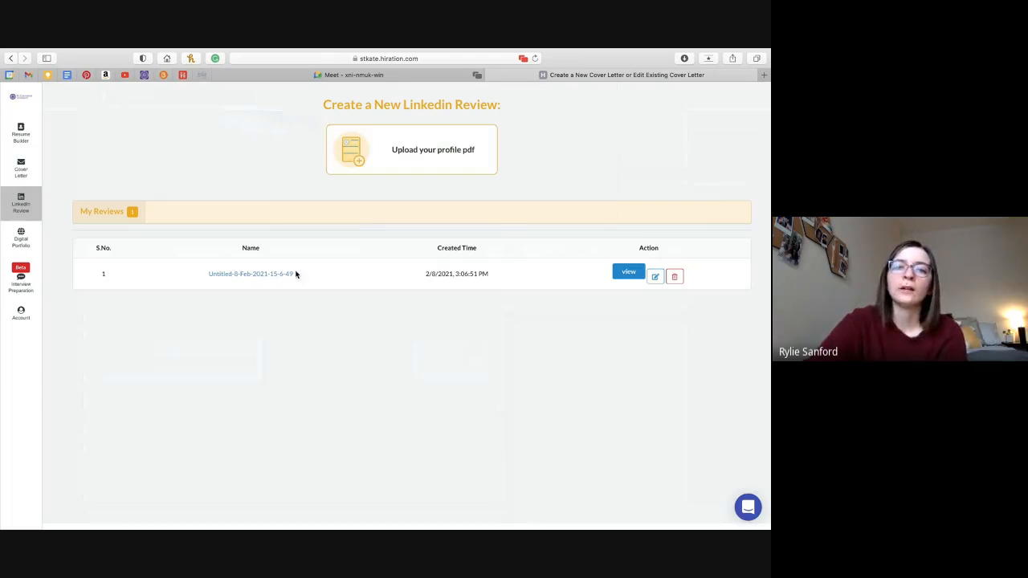
Open the saved 57% LinkedIn review and browse its score cards, including Education and Skills.
click(624, 273)
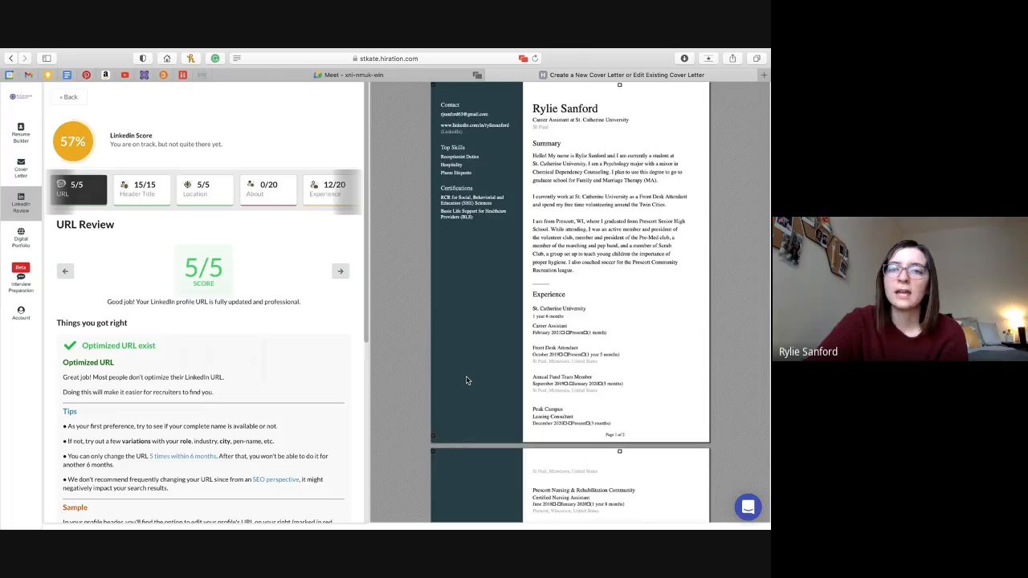
scroll(466, 381, down, 5)
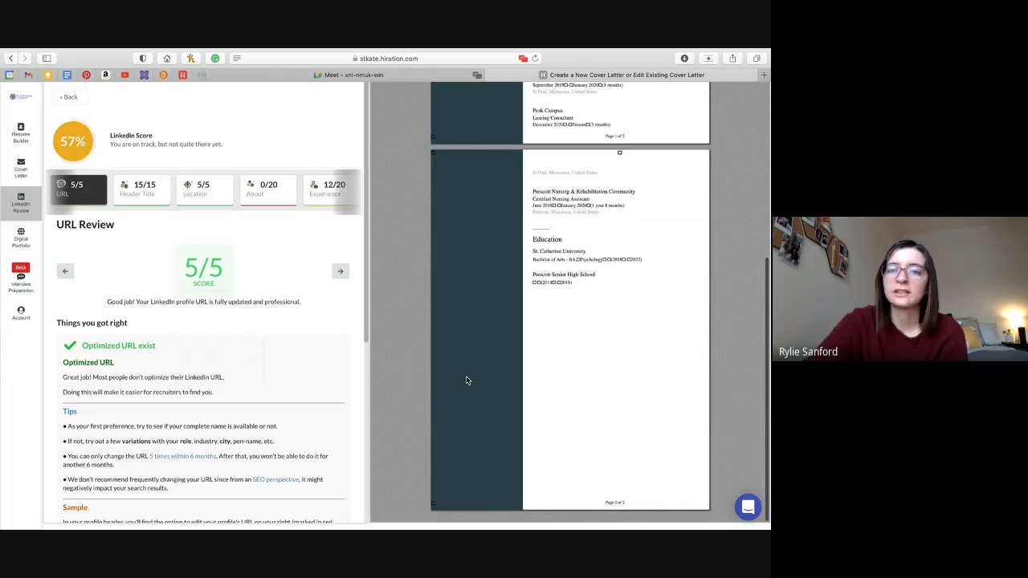
scroll(466, 381, up, 5)
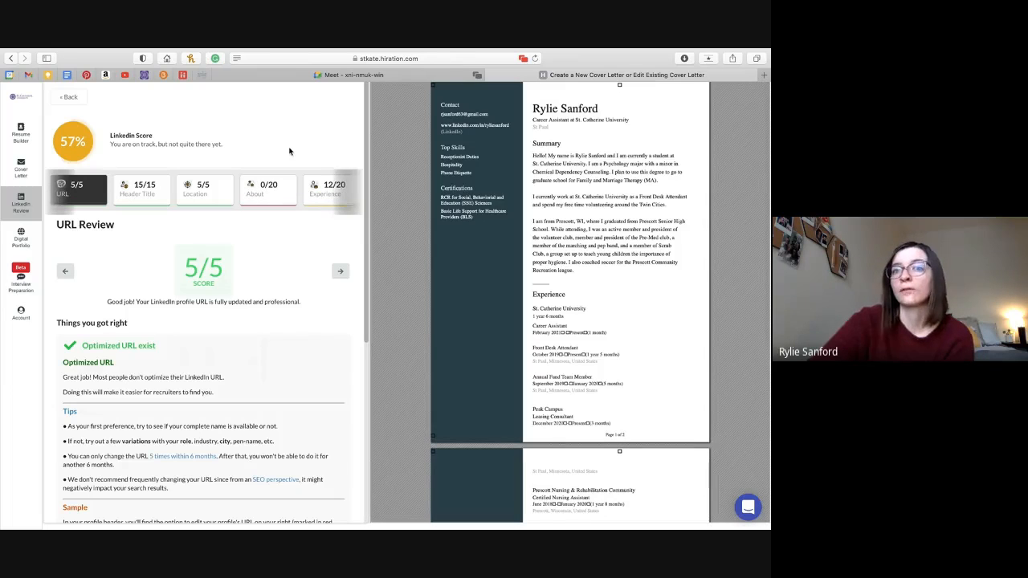
click(347, 190)
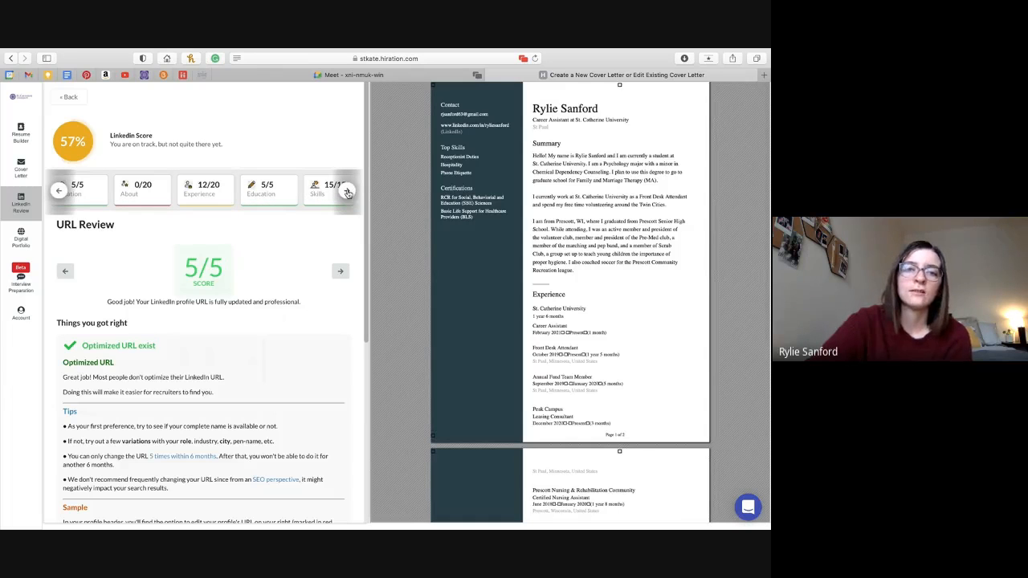
click(59, 191)
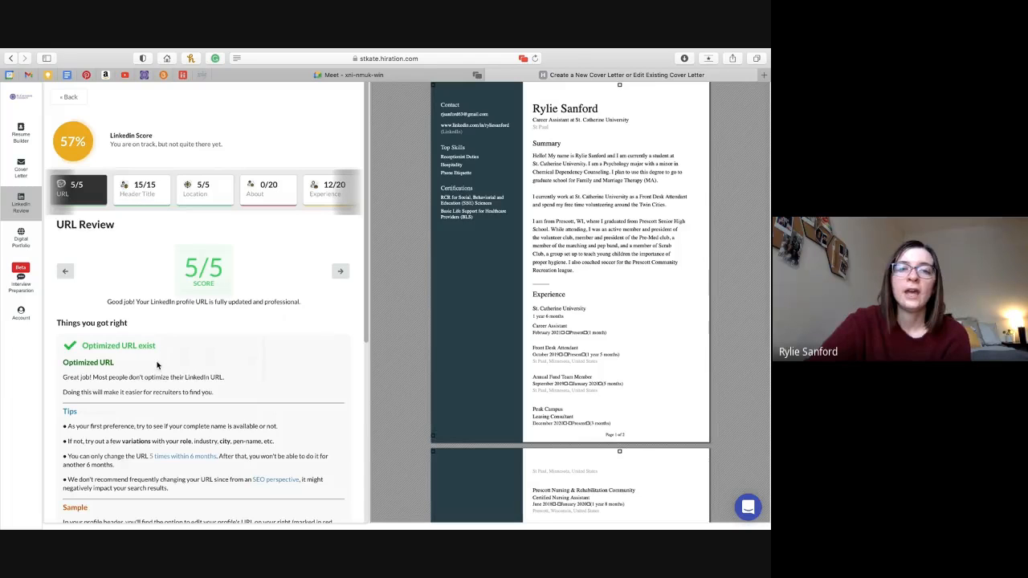
Scroll through the URL Review (5/5) and resume preview, then go to Digital Portfolio.
scroll(161, 345, down, 3)
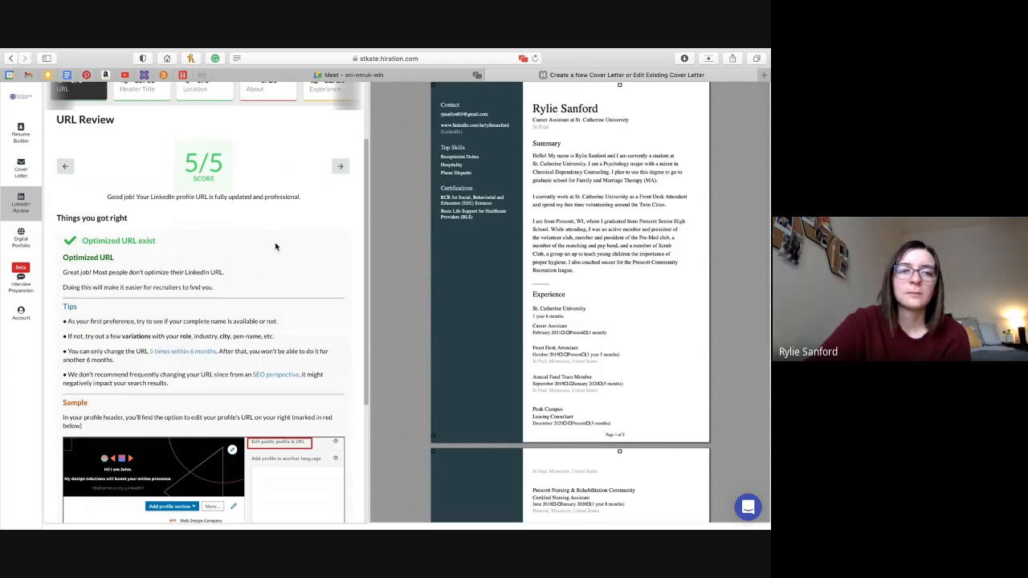
scroll(103, 329, down, 2)
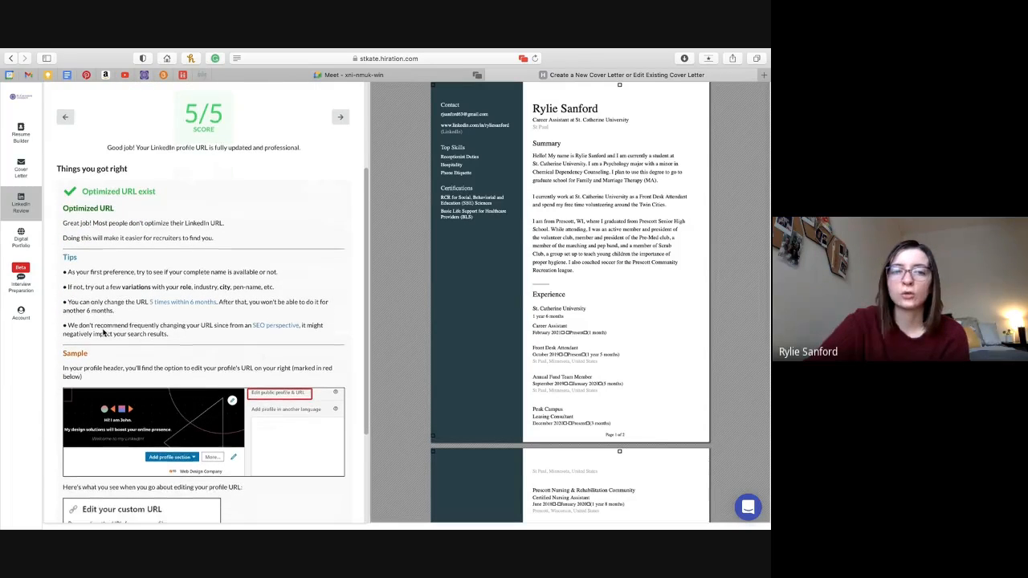
scroll(103, 333, down, 3)
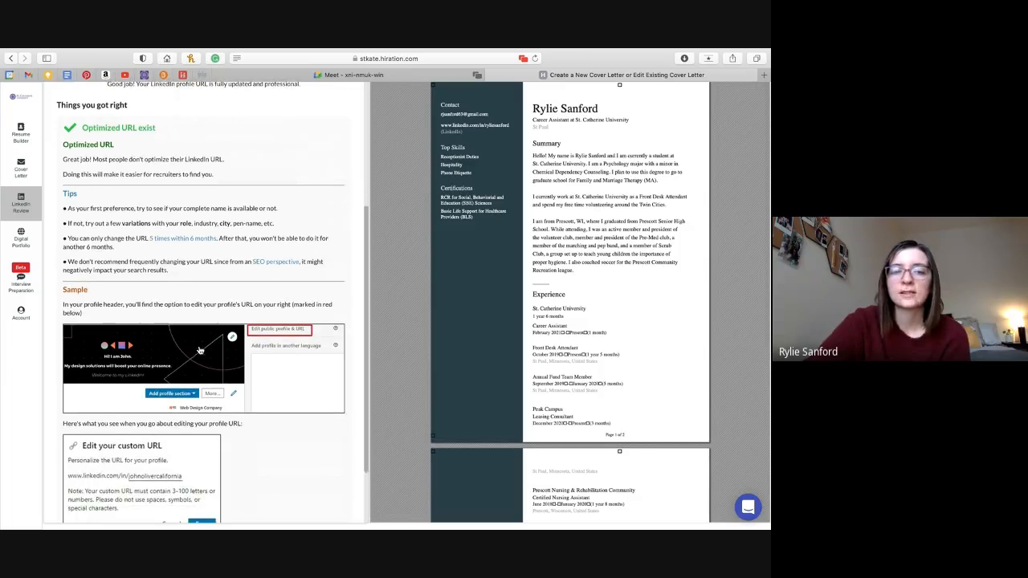
scroll(200, 350, down, 3)
scroll(164, 418, up, 4)
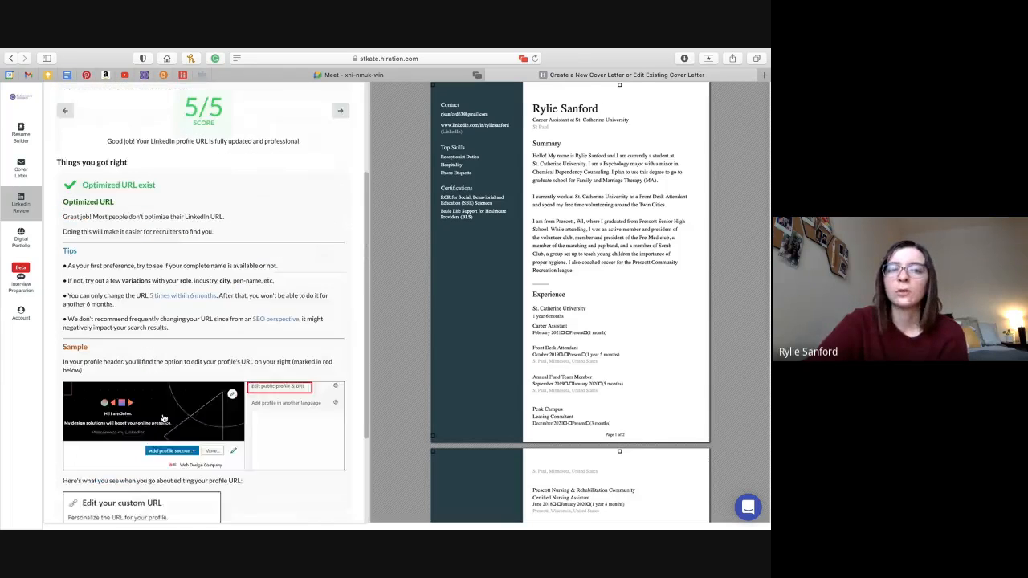
scroll(163, 419, up, 5)
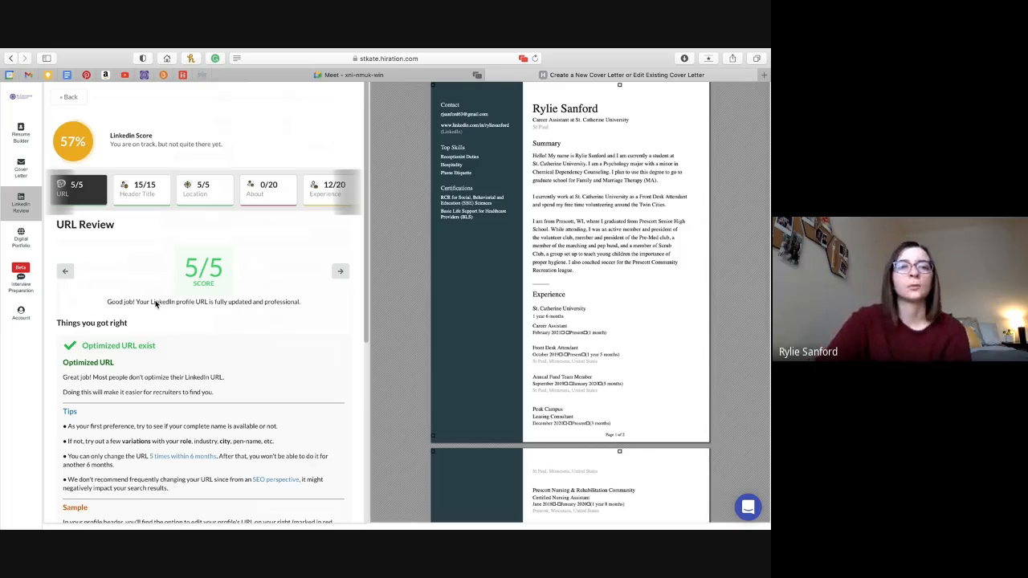
click(21, 240)
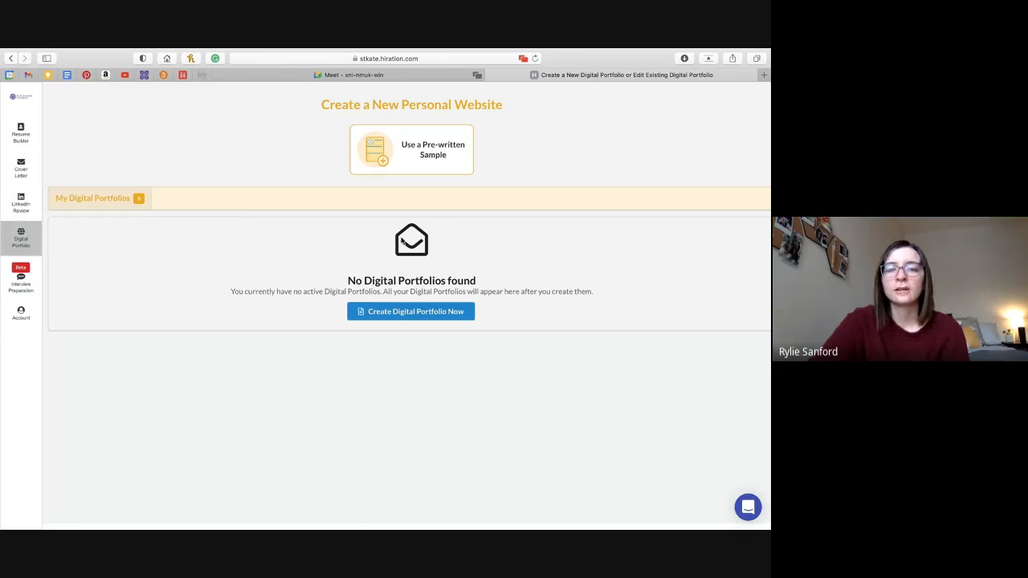
View the pre-written sample portfolio design themes, then go to Interview Preparation.
click(454, 169)
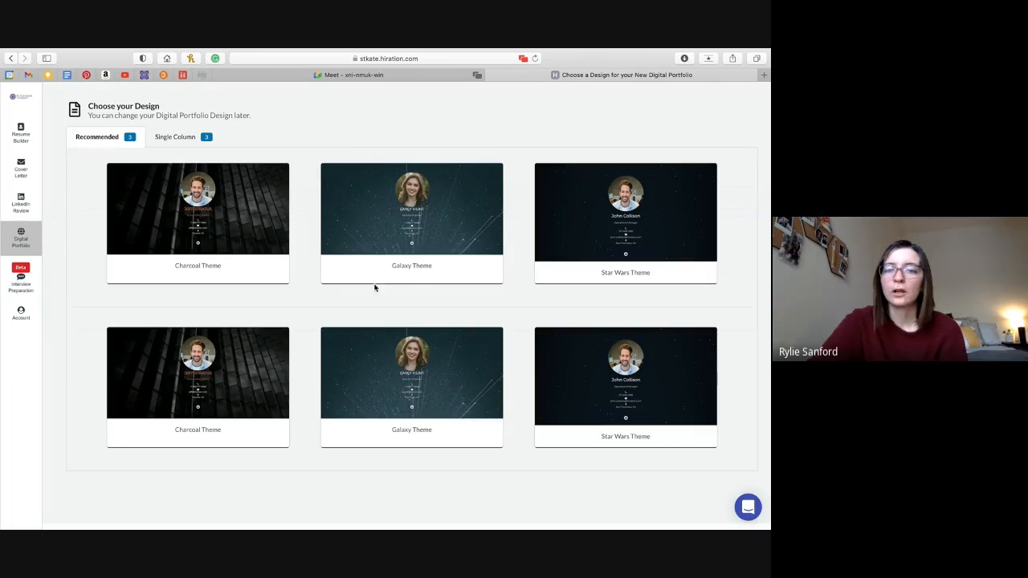
click(33, 289)
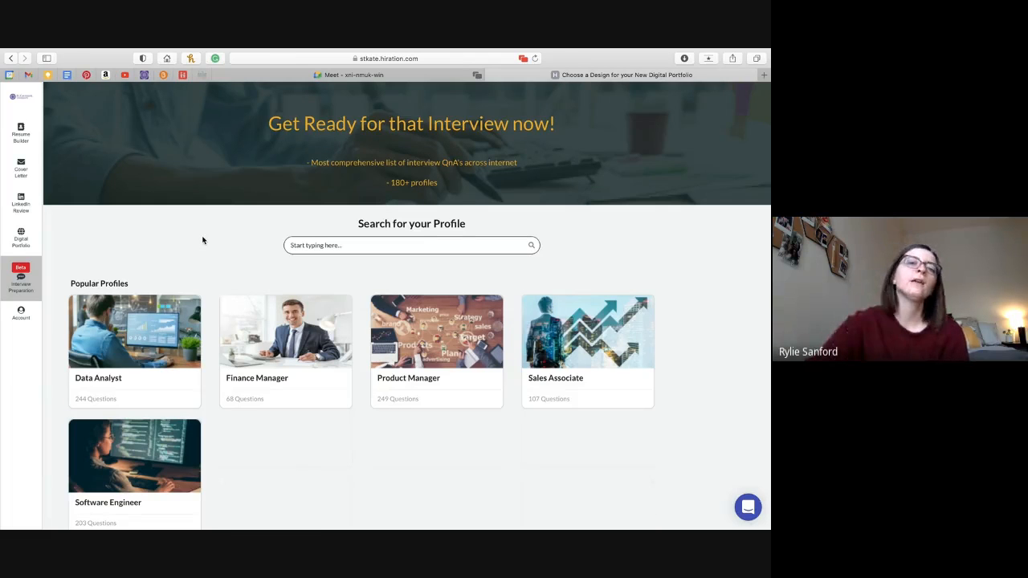
Scroll the Interview Preparation profiles, then return to the Resume Builder's saved resumes list.
scroll(202, 240, down, 2)
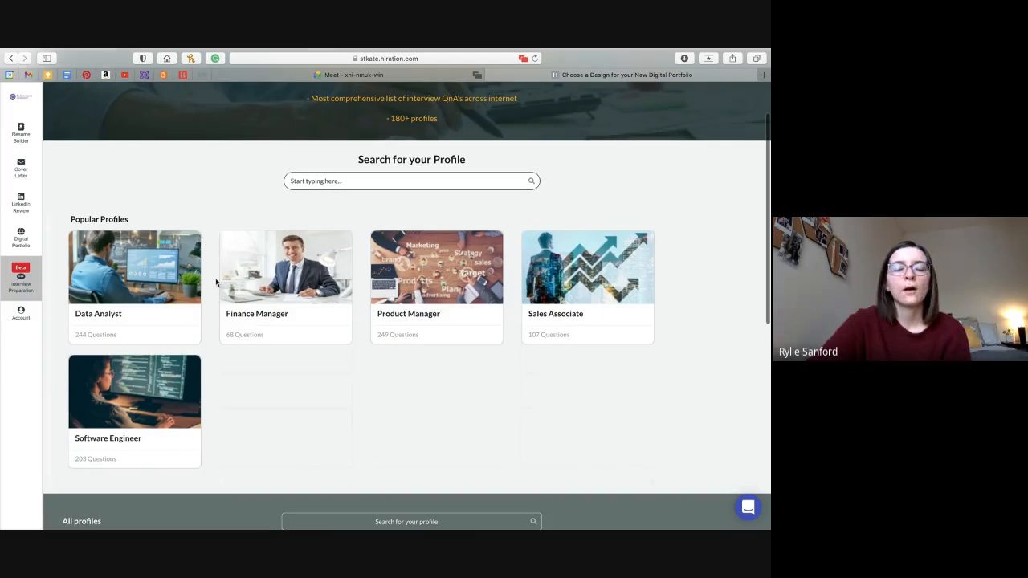
scroll(329, 421, down, 1)
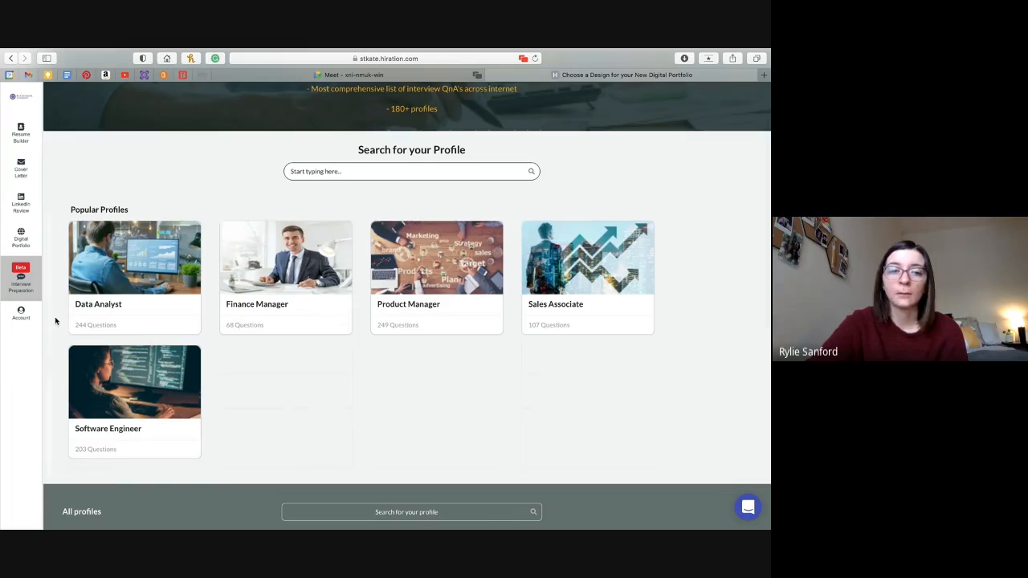
click(18, 134)
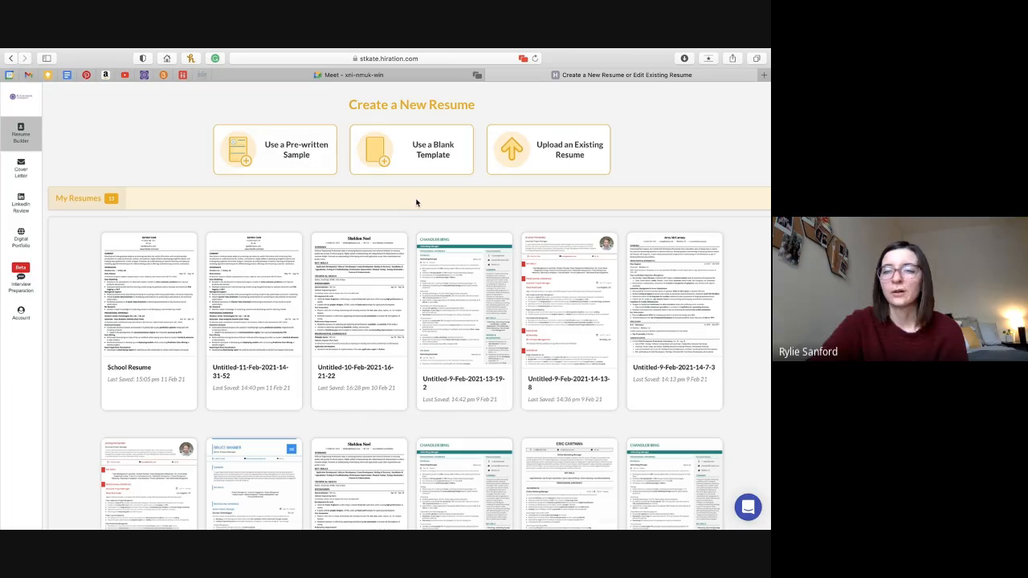
mouse_move(719, 459)
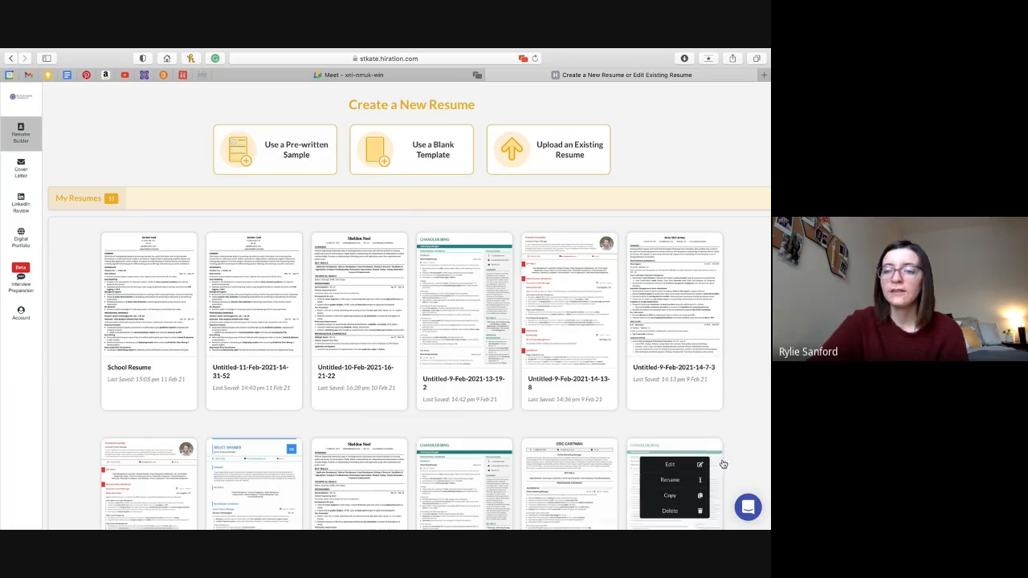